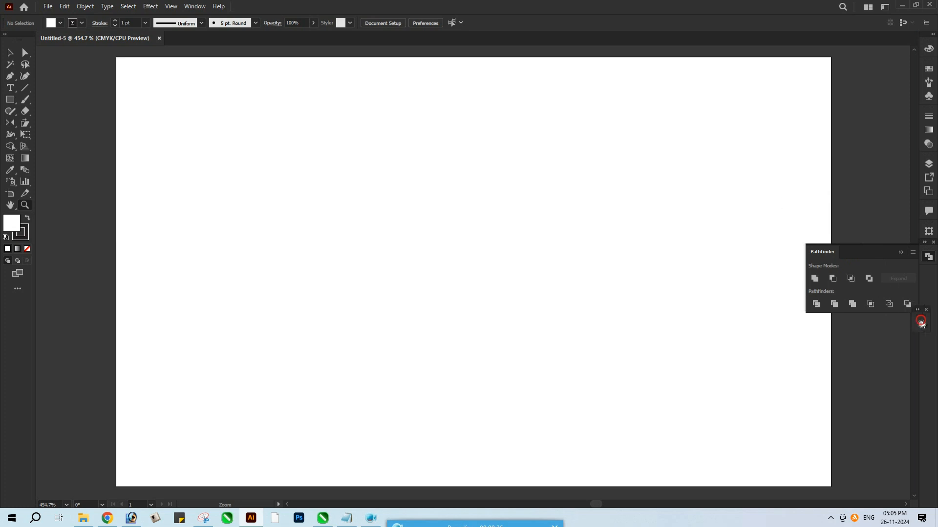
# Draw a rectangle about 2.37 in wide and 1.21 in high on the artboard
pyautogui.click(901, 252)
pyautogui.scroll(-1, 716, 232)
pyautogui.press('l')
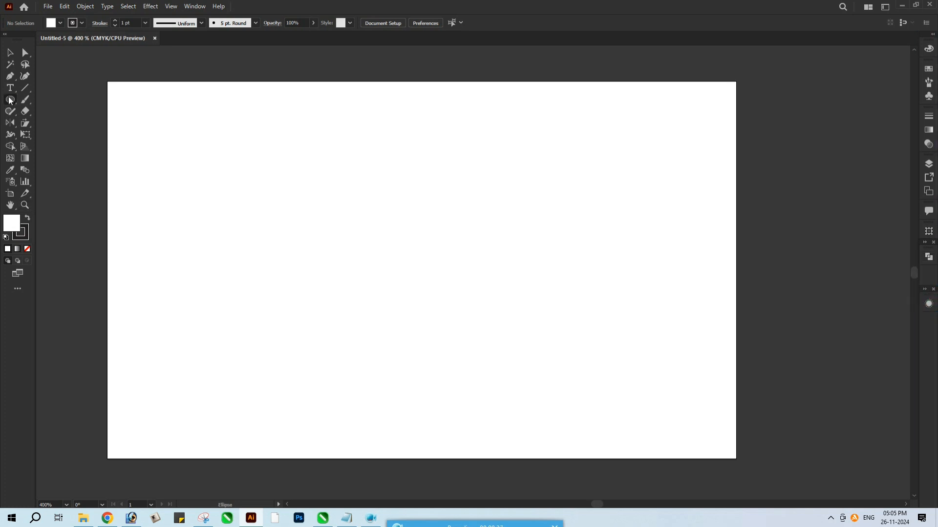
pyautogui.moveTo(10, 101); pyautogui.dragTo(34, 99)
pyautogui.click(34, 98)
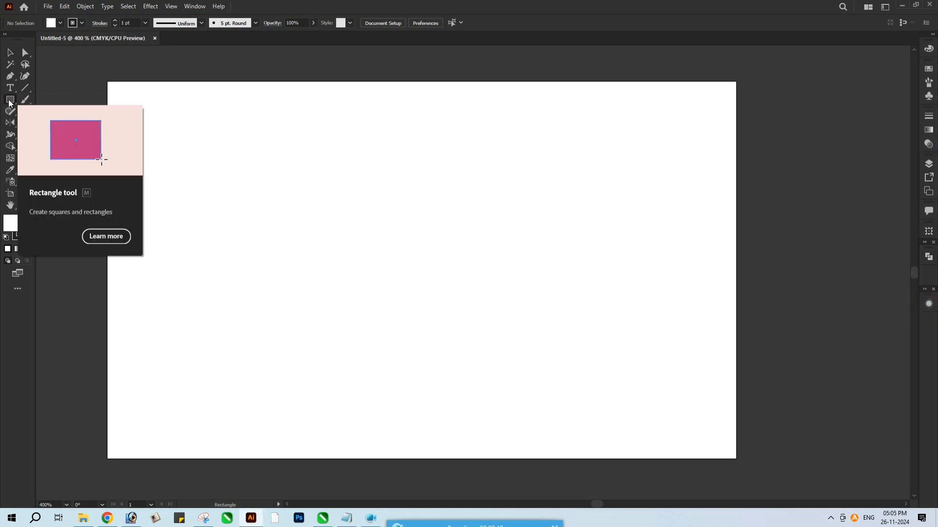
pyautogui.moveTo(165, 123); pyautogui.dragTo(591, 340)
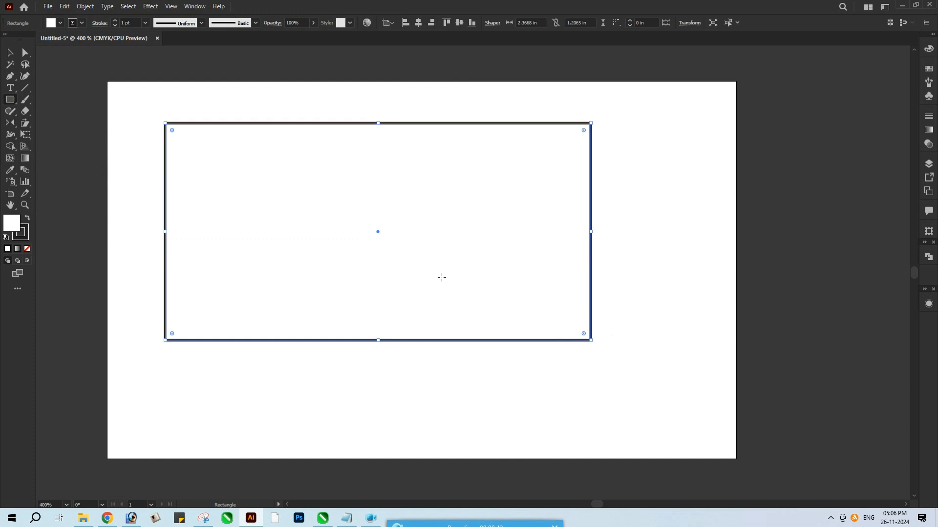
# Give the rectangle a black fill and no stroke
pyautogui.click(27, 218)
pyautogui.click(16, 230)
pyautogui.press('/')
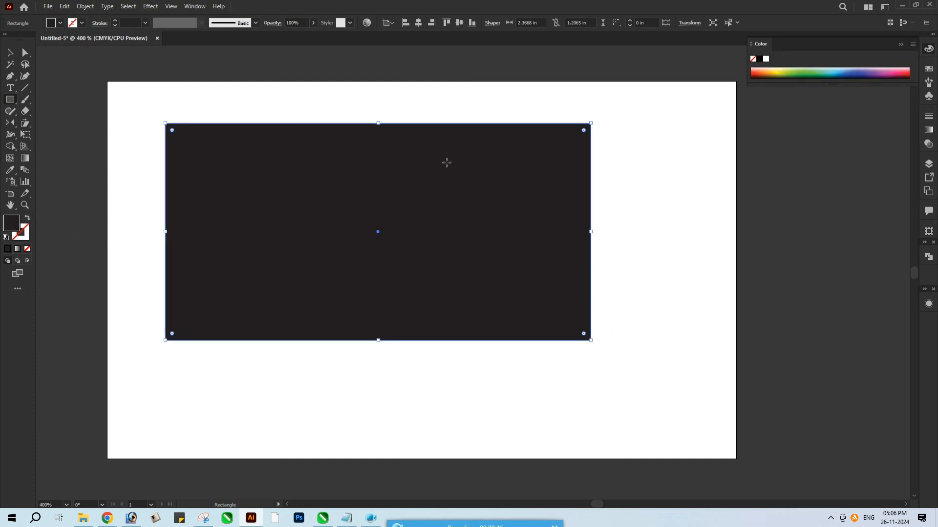
# Set the rectangle to 3.5 in wide and 2.5 in high and center it on the artboard
pyautogui.click(532, 22)
pyautogui.write('3.5')
pyautogui.press('Tab')
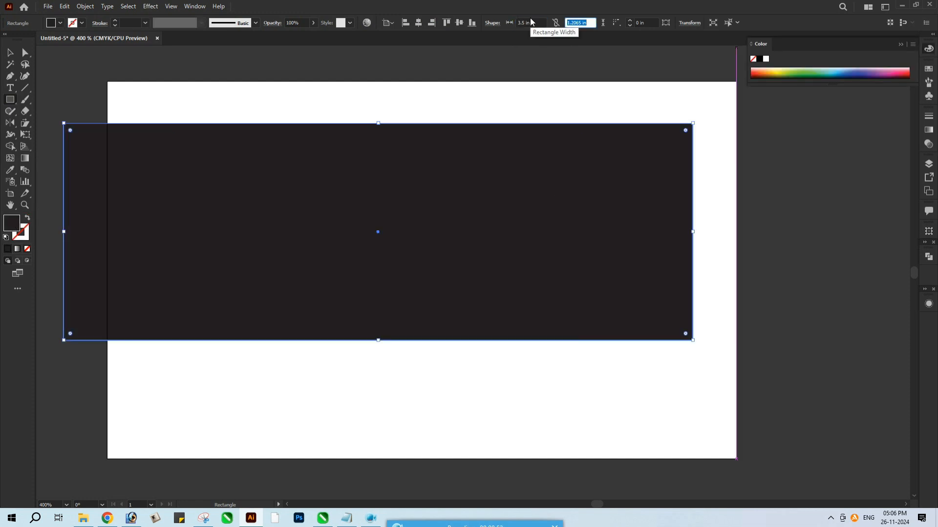
pyautogui.click(419, 23)
pyautogui.click(458, 22)
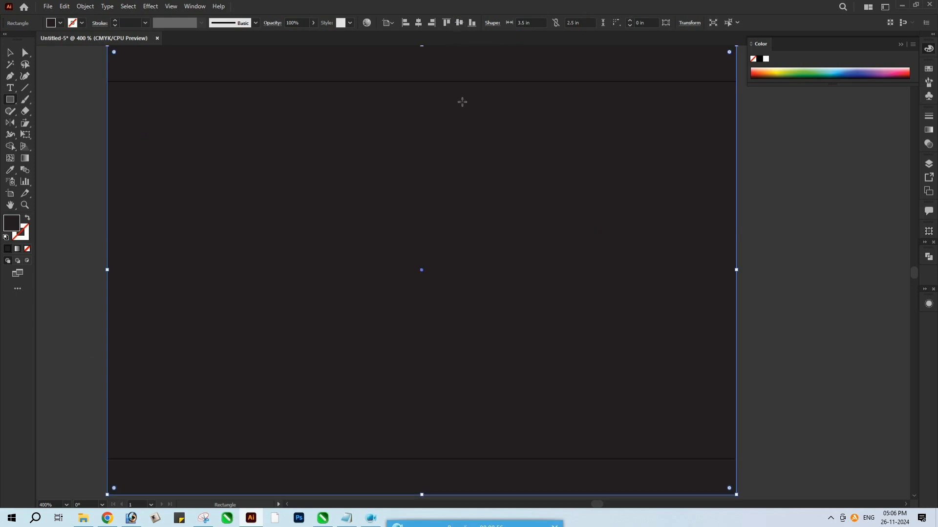
# Set the black rectangle's height to 2.1 in to match the artboard
pyautogui.press('z')
pyautogui.keyDown('alt'); pyautogui.click(473, 102); pyautogui.keyUp('alt')
pyautogui.moveTo(552, 186); pyautogui.dragTo(485, 97)
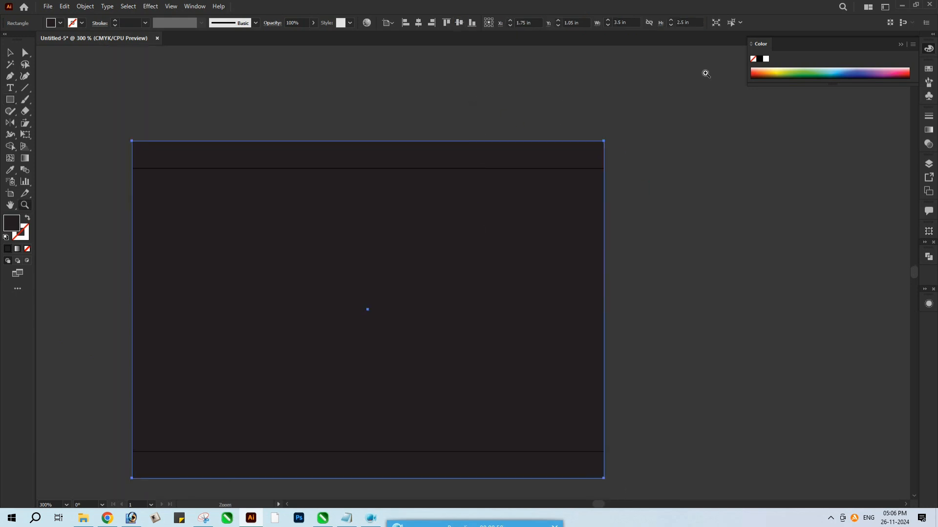
pyautogui.write('2.1')
pyautogui.press('Return')
pyautogui.press('v')
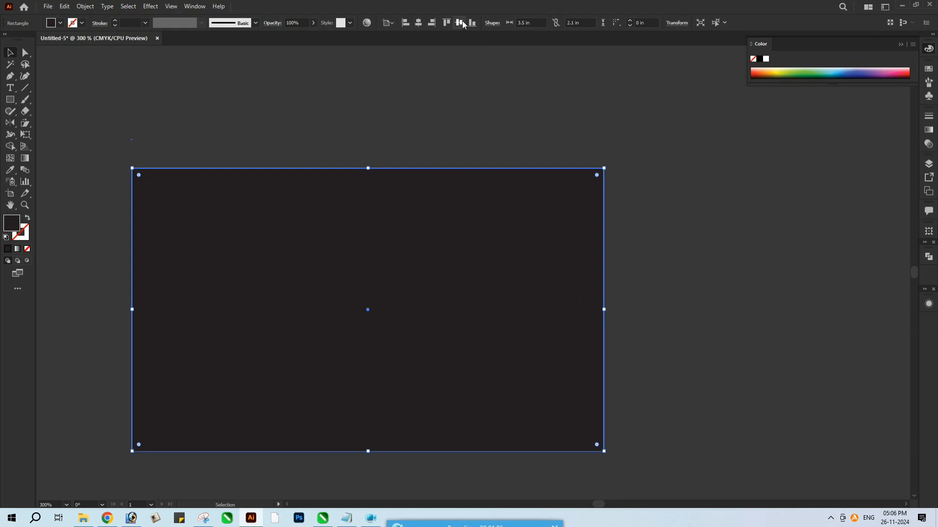
# Change the rectangle's fill to rich black with C, M, Y and K all at 100%
pyautogui.doubleClick(18, 224)
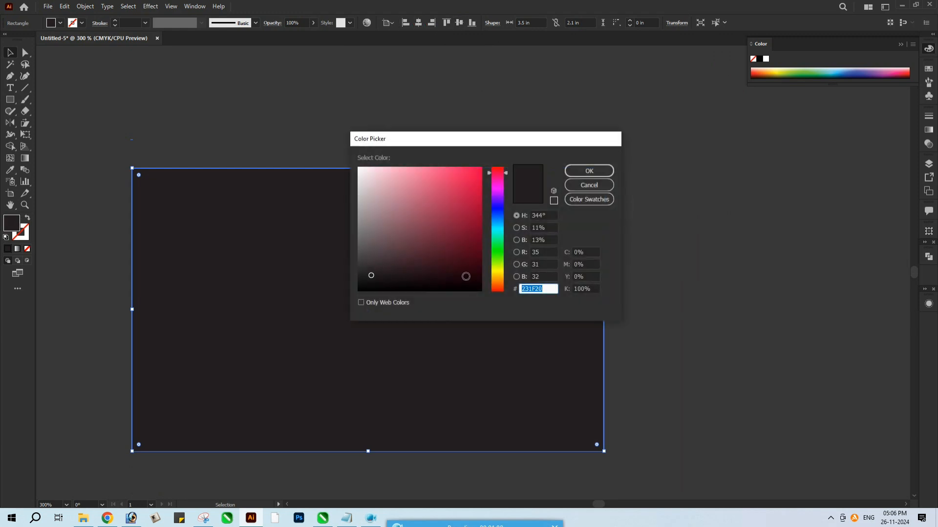
pyautogui.click(594, 289)
pyautogui.click(588, 252)
pyautogui.write('100')
pyautogui.press('Tab')
pyautogui.write('100')
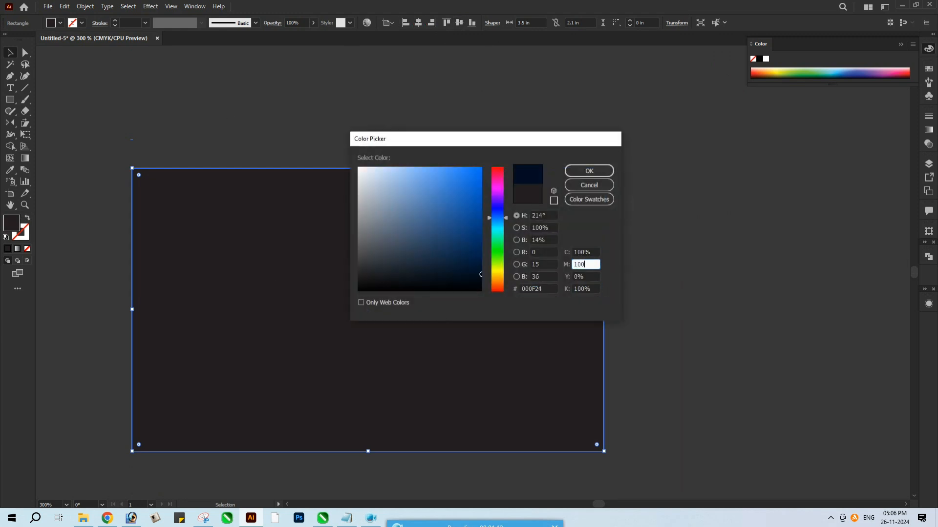
pyautogui.press('Tab')
pyautogui.write('100')
pyautogui.click(602, 172)
pyautogui.click(662, 304)
# Select the black background rectangle and lock it
pyautogui.moveTo(473, 298); pyautogui.dragTo(475, 287)
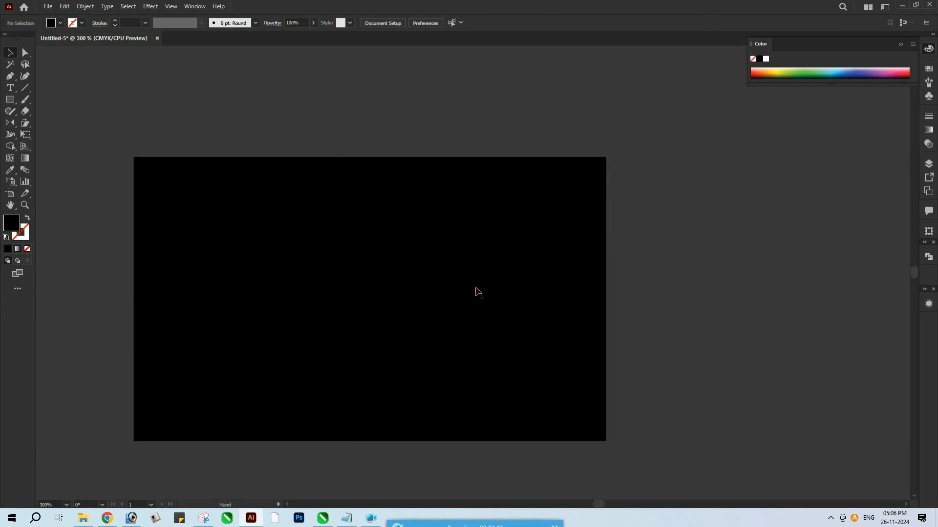
pyautogui.click(82, 10)
pyautogui.moveTo(112, 73)
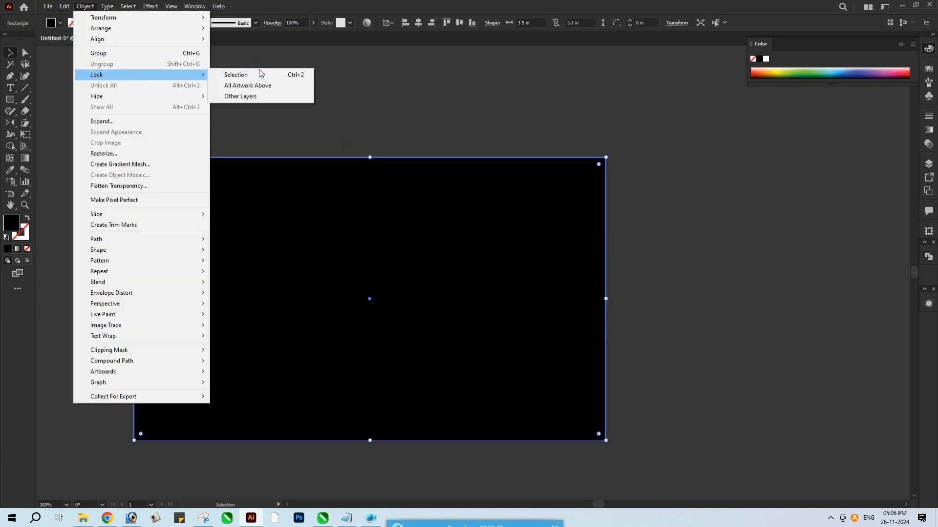
pyautogui.click(244, 73)
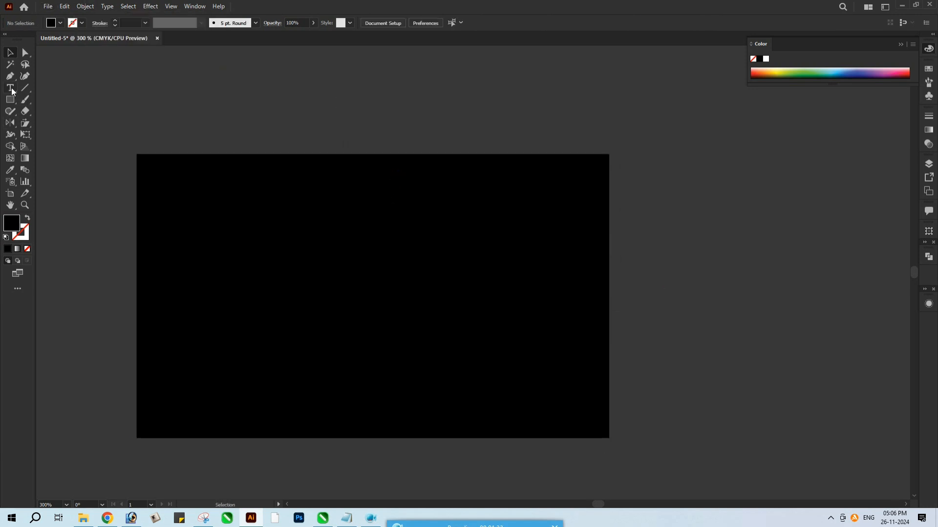
# Draw a closed curved shape about 1.24 in wide and 0.85 in high in the card's top-left corner with the Pen tool
pyautogui.click(138, 156)
pyautogui.click(304, 154)
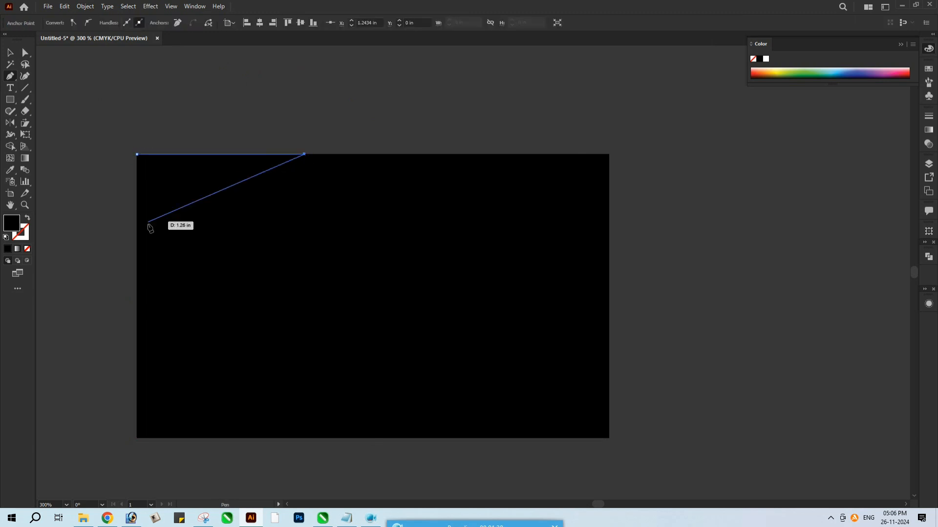
pyautogui.moveTo(138, 270); pyautogui.dragTo(136, 378)
pyautogui.click(137, 270)
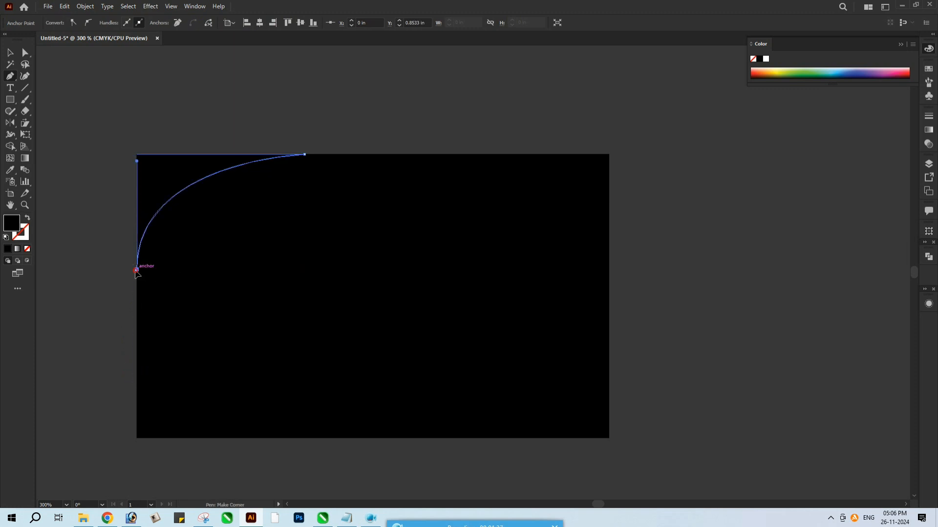
pyautogui.click(137, 154)
# Extend the corner shape down the card's left edge to about 0.98 in and give it a white fill without stroke
pyautogui.press('v')
pyautogui.press('a')
pyautogui.click(306, 155)
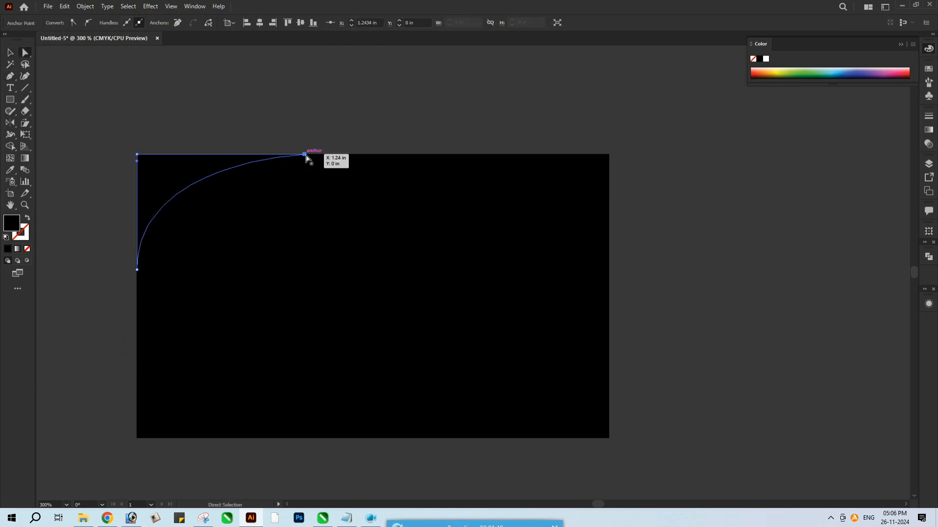
pyautogui.moveTo(137, 270); pyautogui.dragTo(137, 286)
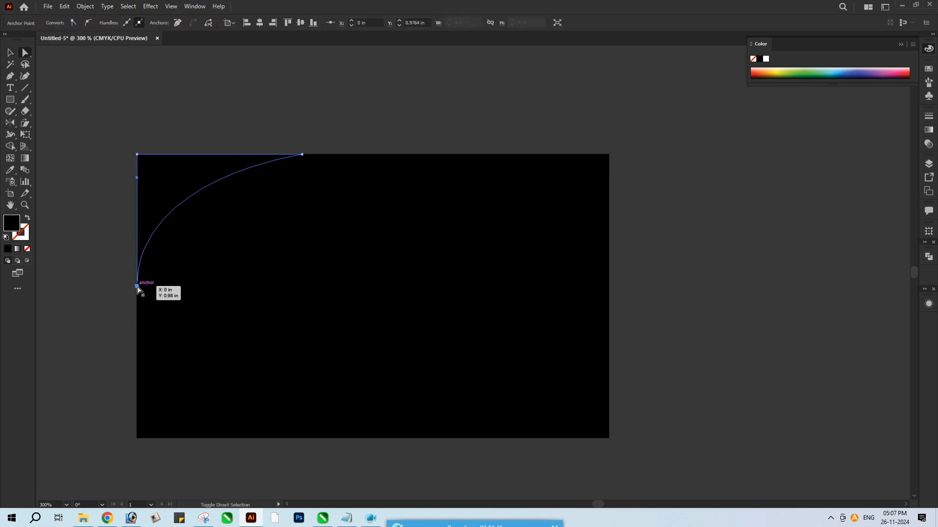
pyautogui.click(6, 238)
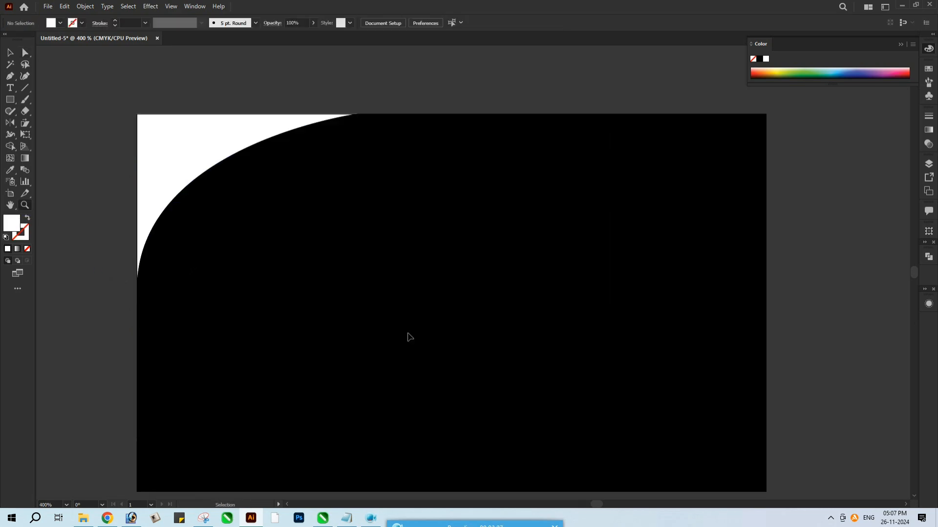
# Open the Icon & Logo file from the Source folder
pyautogui.hotkey('ctrl', 'o')
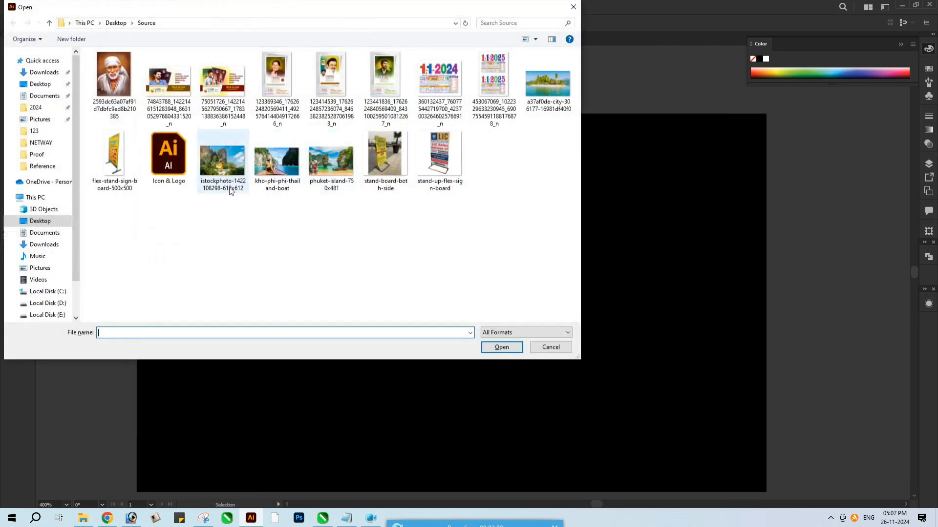
pyautogui.rightClick(203, 235)
pyautogui.click(169, 157)
pyautogui.click(501, 347)
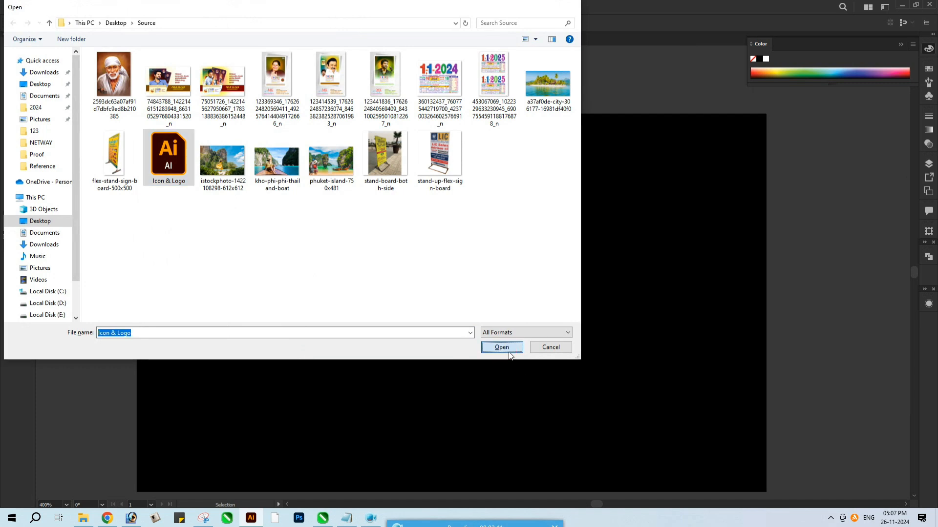
# Copy the diamond logo and the gold gradient swatch into the Untitled-5 document
pyautogui.click(380, 313)
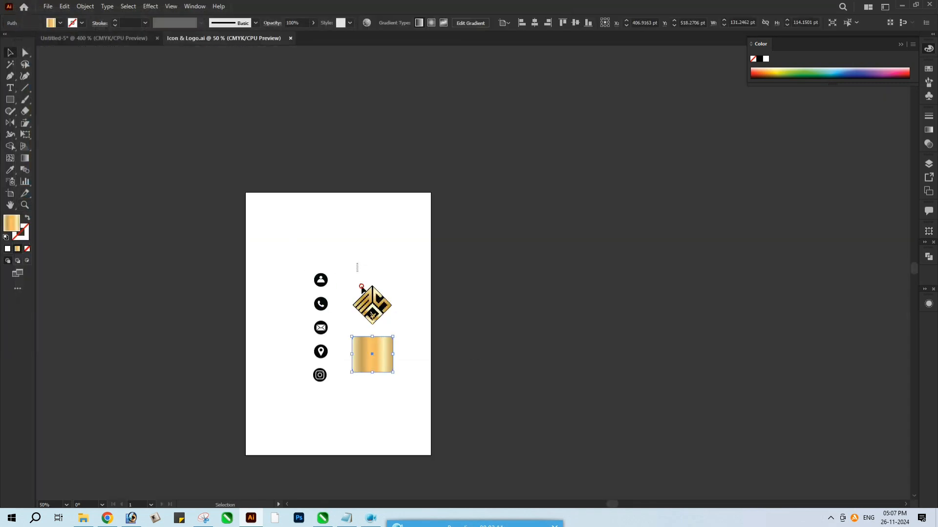
pyautogui.keyDown('shift'); pyautogui.click(382, 367); pyautogui.keyUp('shift')
pyautogui.moveTo(382, 366); pyautogui.dragTo(383, 316)
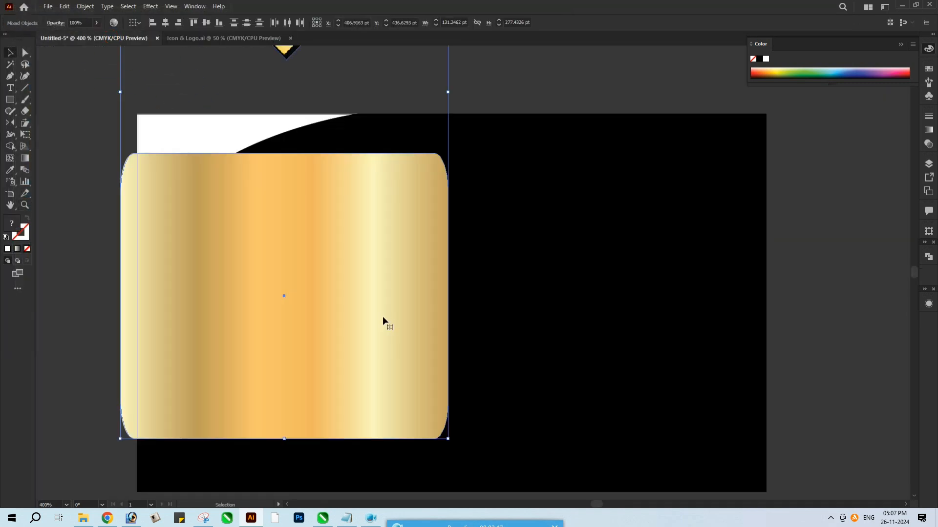
pyautogui.keyDown('ctrl'); pyautogui.keyDown('alt'); pyautogui.click(385, 314); pyautogui.keyUp('alt'); pyautogui.keyUp('ctrl')
pyautogui.keyDown('ctrl'); pyautogui.keyDown('alt'); pyautogui.click(385, 314); pyautogui.keyUp('alt'); pyautogui.keyUp('ctrl')
# Scale down the pasted logo and gold swatch and place them beside the card's left edge
pyautogui.moveTo(565, 308); pyautogui.dragTo(510, 234)
pyautogui.moveTo(492, 188); pyautogui.dragTo(351, 294)
pyautogui.click(386, 356)
pyautogui.moveTo(473, 324); pyautogui.dragTo(377, 386)
pyautogui.keyDown('ctrl'); pyautogui.click(400, 298); pyautogui.keyUp('ctrl')
pyautogui.moveTo(400, 298); pyautogui.dragTo(390, 303)
# Fill the white corner shape with the swatch's gold gradient and run the gradient diagonally across it
pyautogui.click(287, 217)
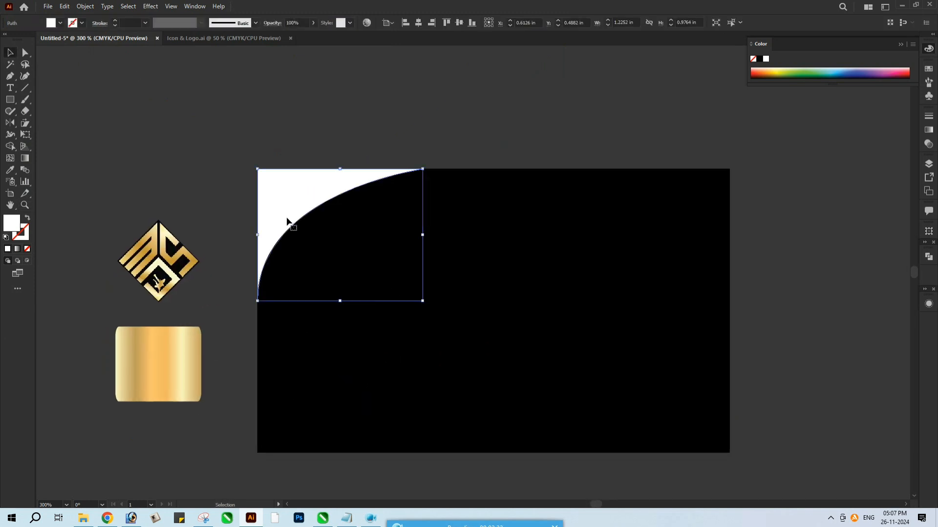
pyautogui.press('i')
pyautogui.click(182, 359)
pyautogui.press('g')
pyautogui.moveTo(421, 149); pyautogui.dragTo(199, 265)
pyautogui.moveTo(377, 174); pyautogui.dragTo(247, 240)
pyautogui.press('v')
pyautogui.click(309, 130)
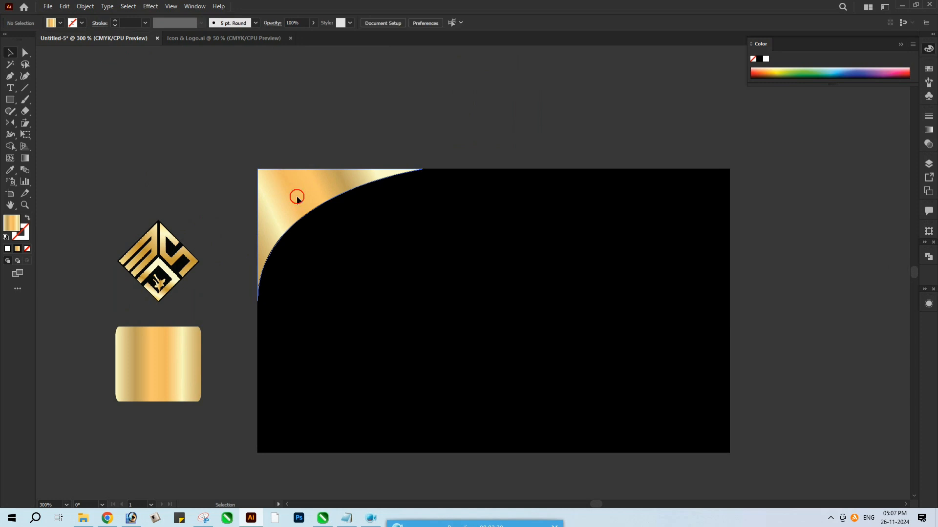
# Duplicate the gold corner shape in place
pyautogui.click(297, 196)
pyautogui.click(85, 7)
pyautogui.moveTo(65, 9)
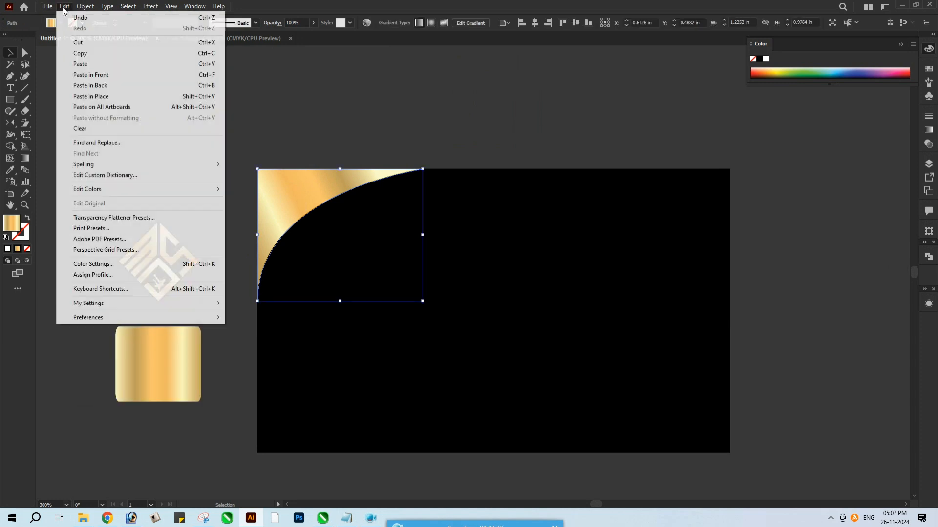
pyautogui.click(77, 86)
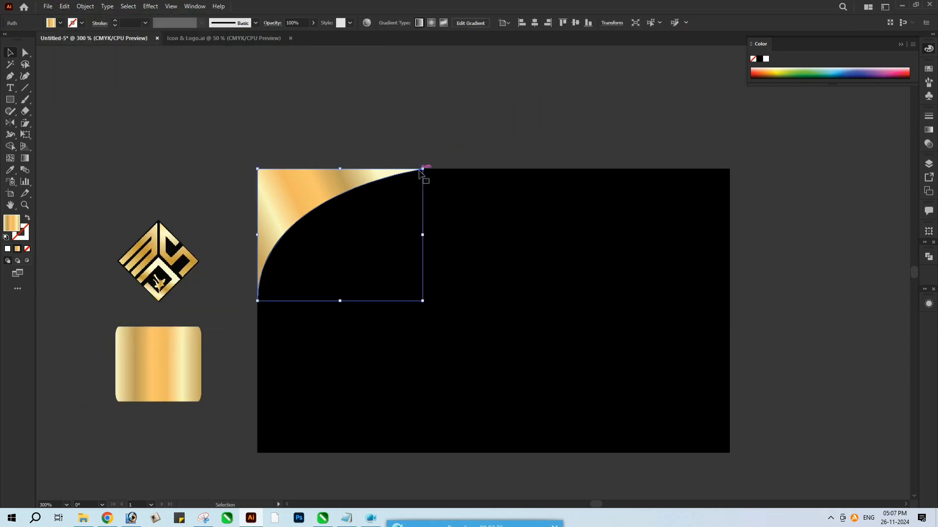
# Extend the duplicate corner shape to about 1.29 in wide and 1.1 in high and send it to the back
pyautogui.press('a')
pyautogui.moveTo(257, 302); pyautogui.dragTo(257, 317)
pyautogui.moveTo(423, 172); pyautogui.dragTo(432, 169)
pyautogui.press('v')
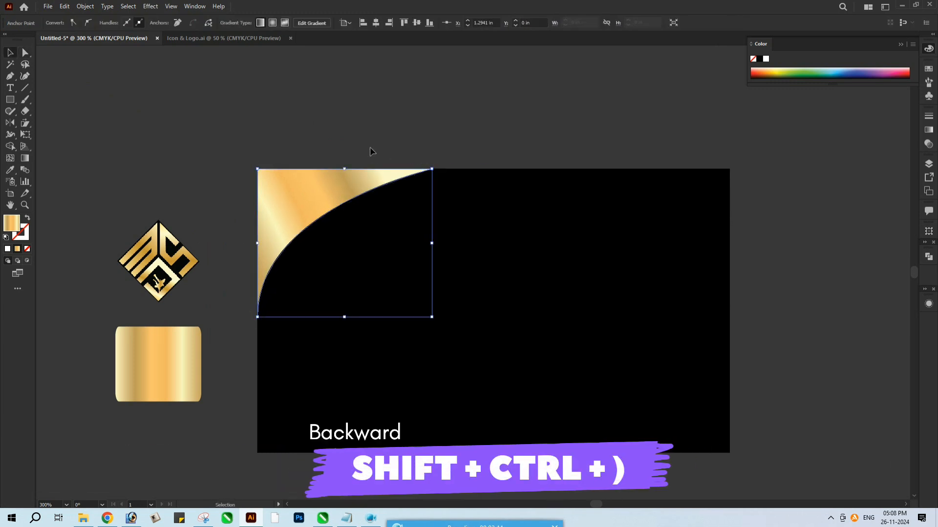
pyautogui.hotkey('ctrl', 'shift', '[')
# Redirect the back corner shape's gold gradient diagonally so its curved edge contrasts with the front shape
pyautogui.press('g')
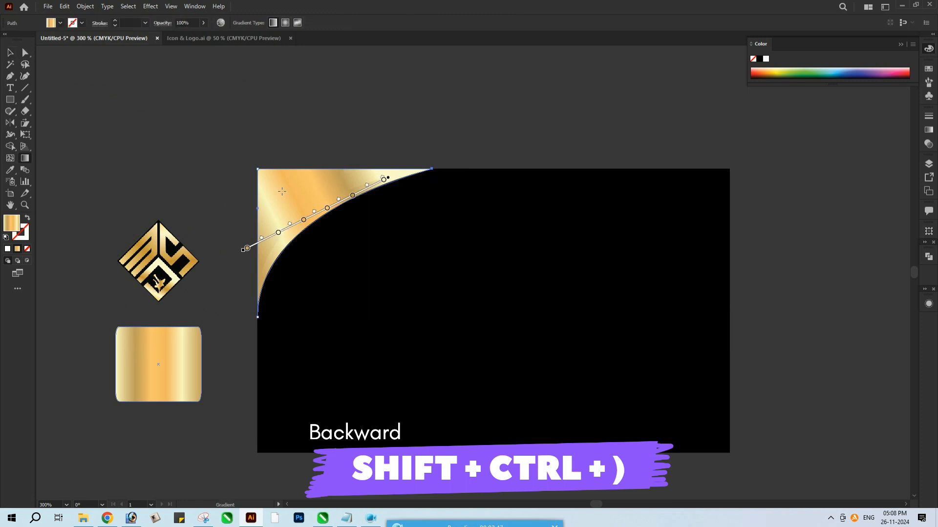
pyautogui.moveTo(261, 119); pyautogui.dragTo(332, 237)
pyautogui.moveTo(370, 147); pyautogui.dragTo(258, 249)
pyautogui.moveTo(405, 134); pyautogui.dragTo(276, 234)
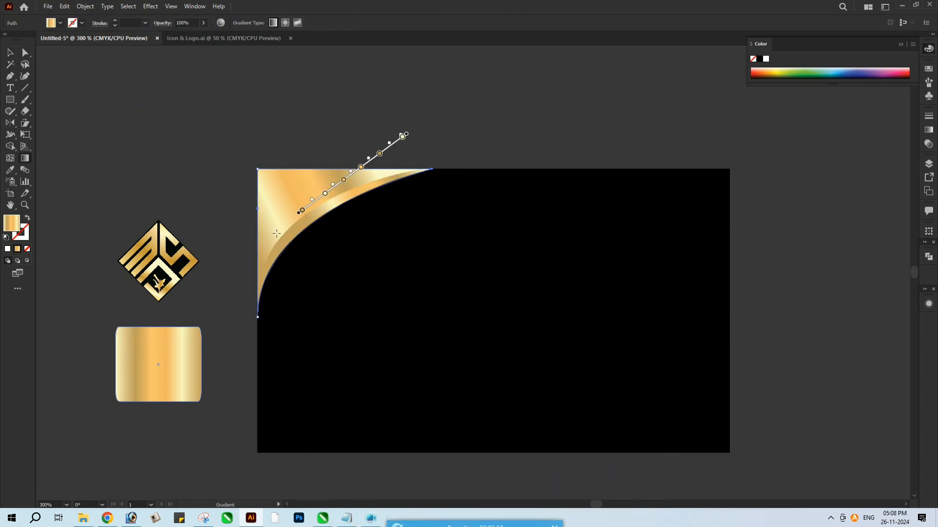
pyautogui.moveTo(279, 167); pyautogui.dragTo(308, 201)
pyautogui.moveTo(239, 205); pyautogui.dragTo(297, 224)
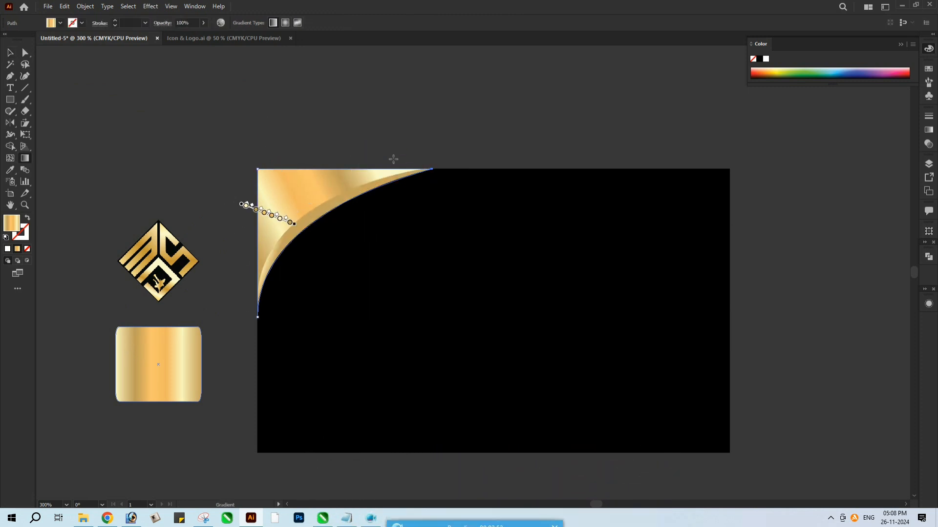
pyautogui.moveTo(387, 143); pyautogui.dragTo(269, 234)
# Group the two gold corner shapes
pyautogui.press('v')
pyautogui.hscroll(2, 236, 249)
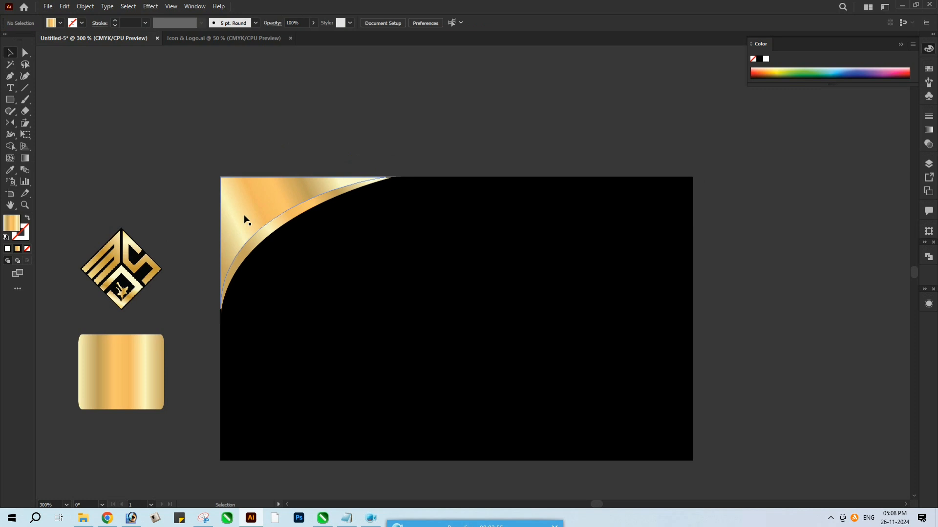
pyautogui.rightClick(265, 236)
pyautogui.click(290, 311)
# Paste a copy of the gold corner group in front and rotate it by -180°
pyautogui.click(65, 6)
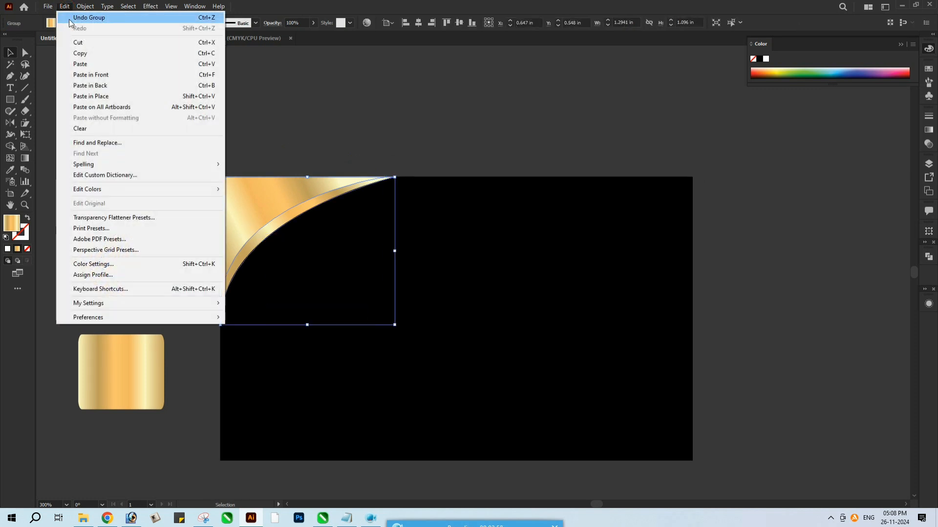
pyautogui.click(81, 54)
pyautogui.click(65, 6)
pyautogui.click(83, 73)
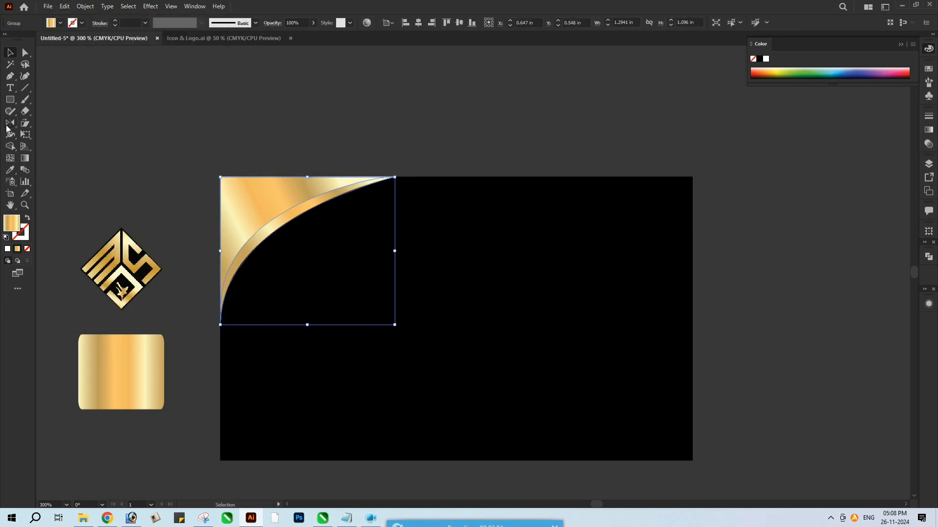
pyautogui.click(9, 124)
pyautogui.doubleClick(8, 125)
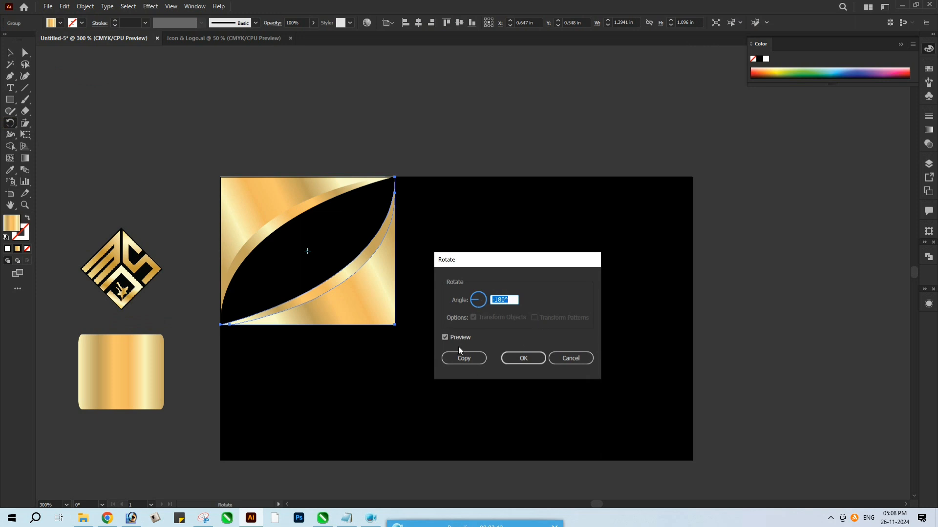
pyautogui.click(534, 362)
pyautogui.press('v')
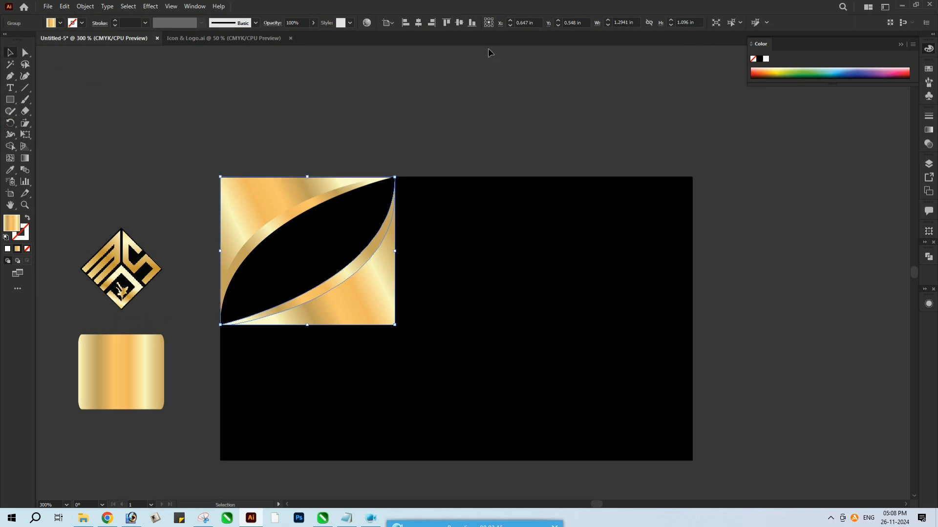
# Align the rotated corner group to the artboard's bottom-right corner and lock both gold corner groups
pyautogui.click(472, 23)
pyautogui.click(432, 22)
pyautogui.moveTo(476, 124); pyautogui.dragTo(430, 120)
pyautogui.click(443, 117)
pyautogui.moveTo(157, 118); pyautogui.dragTo(701, 474)
pyautogui.hotkey('ctrl', '2')
# Move the diamond logo onto the left half of the card and enlarge it between the two gold corners
pyautogui.moveTo(93, 258); pyautogui.dragTo(279, 311)
pyautogui.moveTo(297, 266); pyautogui.dragTo(333, 230)
pyautogui.moveTo(267, 280); pyautogui.dragTo(297, 266)
pyautogui.moveTo(364, 215); pyautogui.dragTo(352, 228)
pyautogui.moveTo(291, 279); pyautogui.dragTo(283, 282)
pyautogui.moveTo(349, 362); pyautogui.dragTo(351, 341)
pyautogui.click(362, 379)
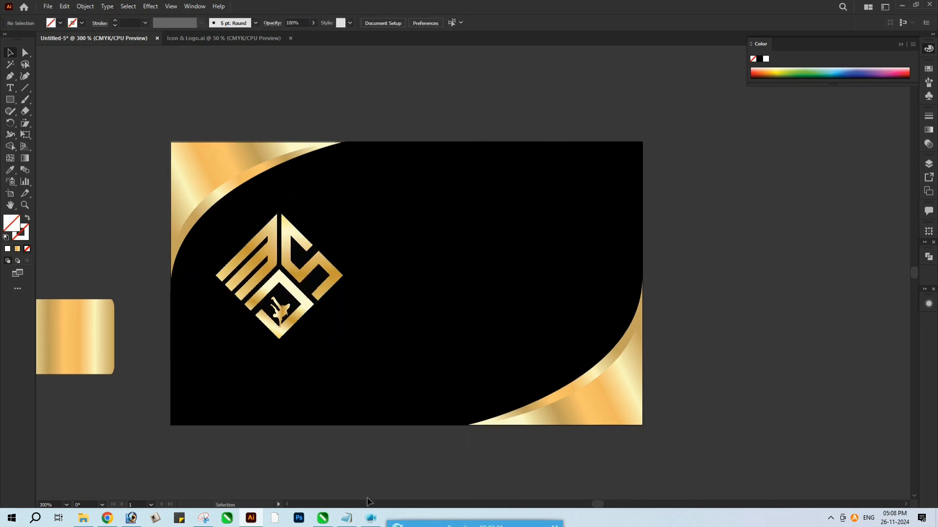
# Copy the MORRIS DANCE STUDIO line from Notepad and paste it as a text object on the card in Illustrator
pyautogui.click(344, 518)
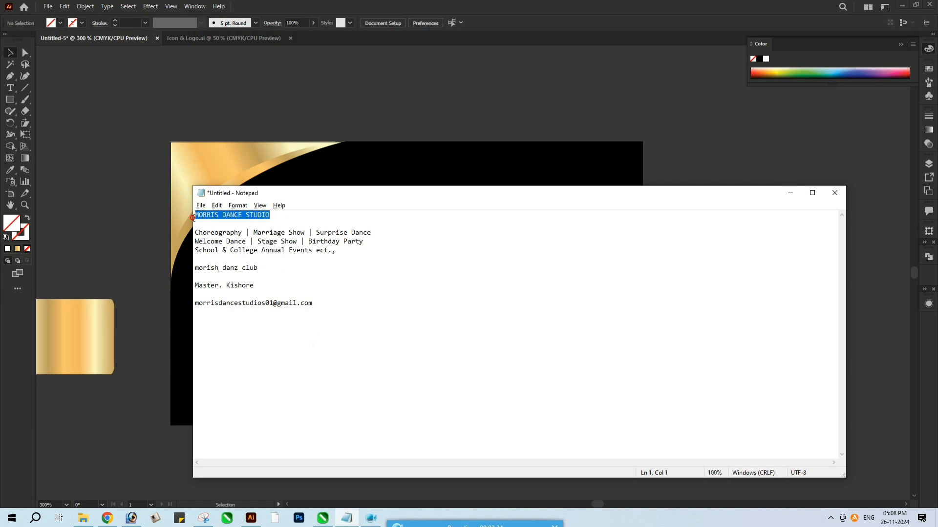
pyautogui.click(143, 223)
pyautogui.press('t')
pyautogui.click(459, 308)
pyautogui.hotkey('ctrl', 'v')
# Set the MORRIS DANCE STUDIO text in the Funky PERSONAL USE ONLY! font
pyautogui.hotkey('ctrl', 'a')
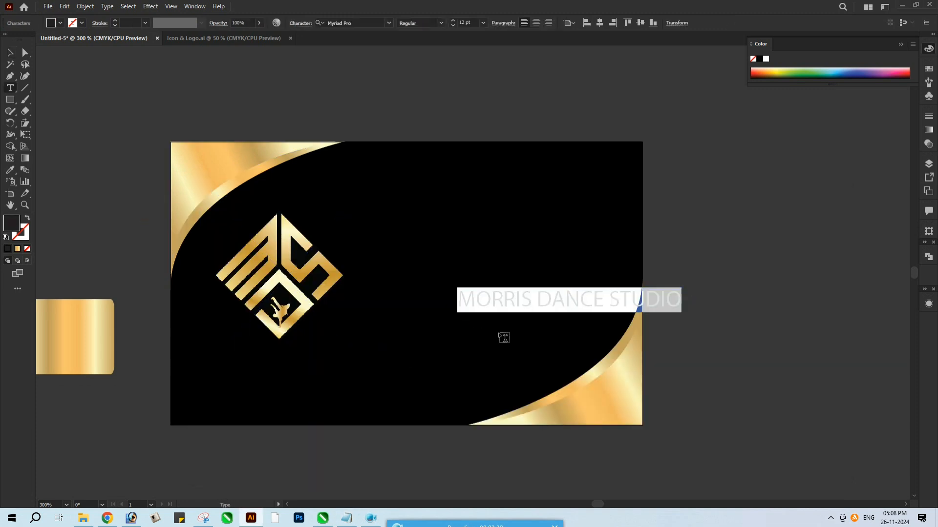
pyautogui.hotkey('ctrl', 't')
pyautogui.click(717, 145)
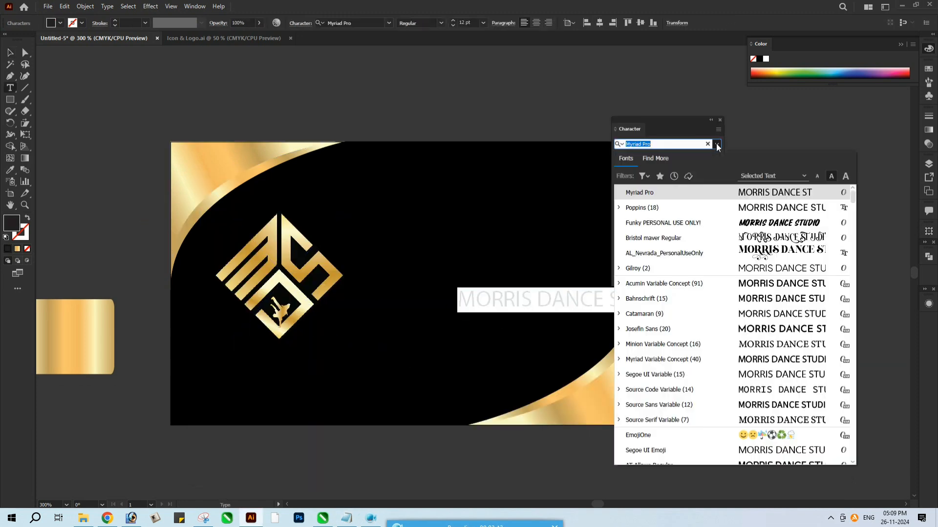
pyautogui.click(676, 222)
# Break the studio name before STUDIO into two lines and center its paragraph
pyautogui.click(560, 305)
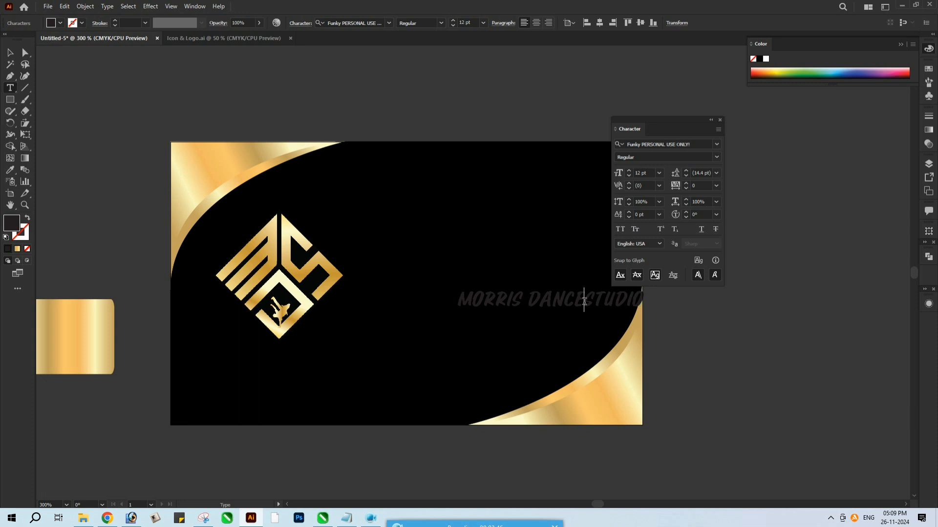
pyautogui.press('Return')
pyautogui.hotkey('ctrl', 'a')
pyautogui.hotkey('ctrl', 'shift', 'c')
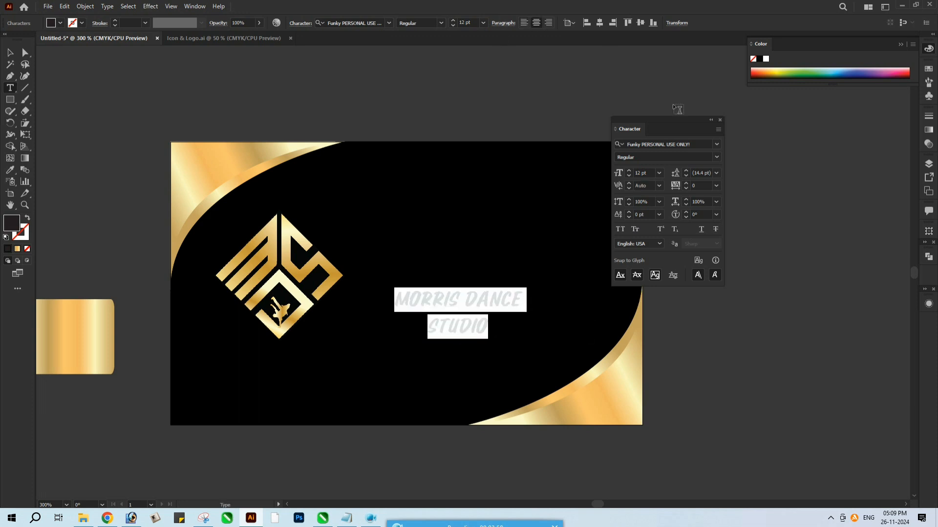
pyautogui.click(720, 119)
# Enlarge the studio name to about 15.5 pt, center it below the diamond logo, and shift the logo up slightly
pyautogui.click(10, 53)
pyautogui.moveTo(522, 287); pyautogui.dragTo(540, 280)
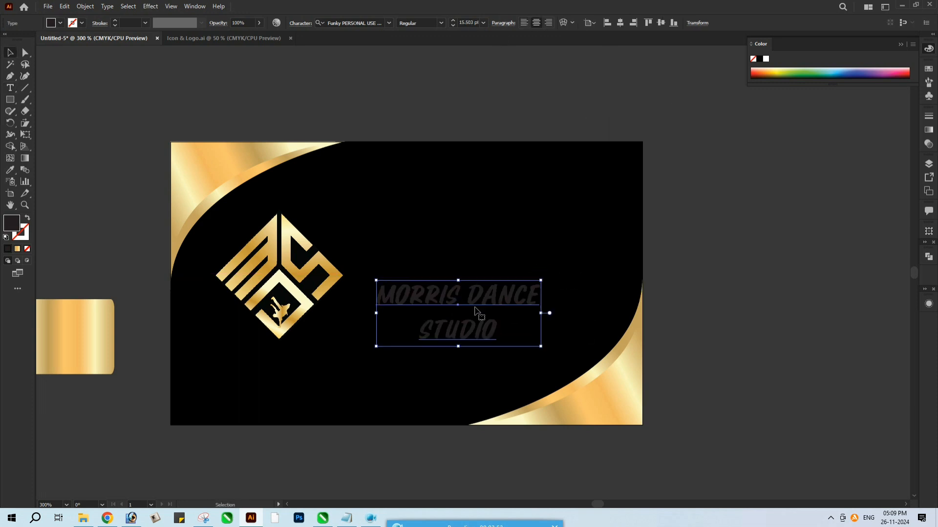
pyautogui.moveTo(478, 301); pyautogui.dragTo(303, 358)
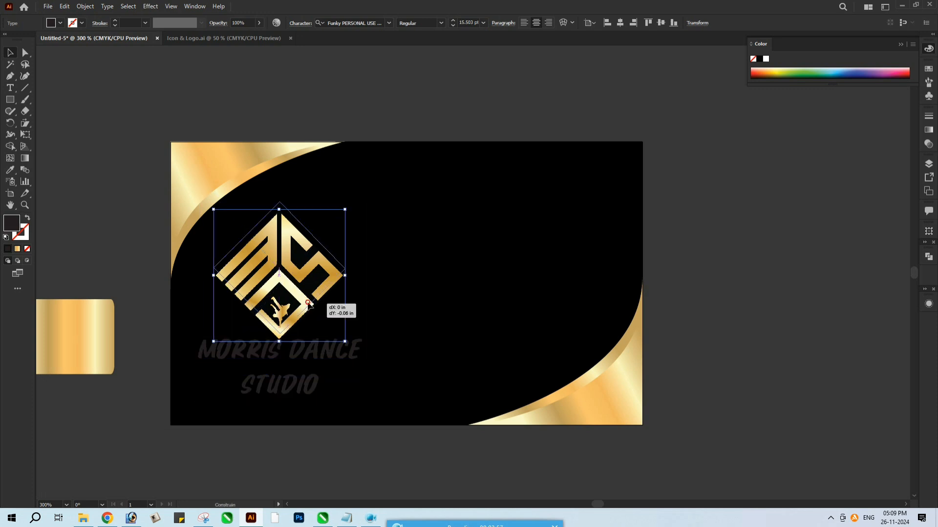
pyautogui.click(300, 311)
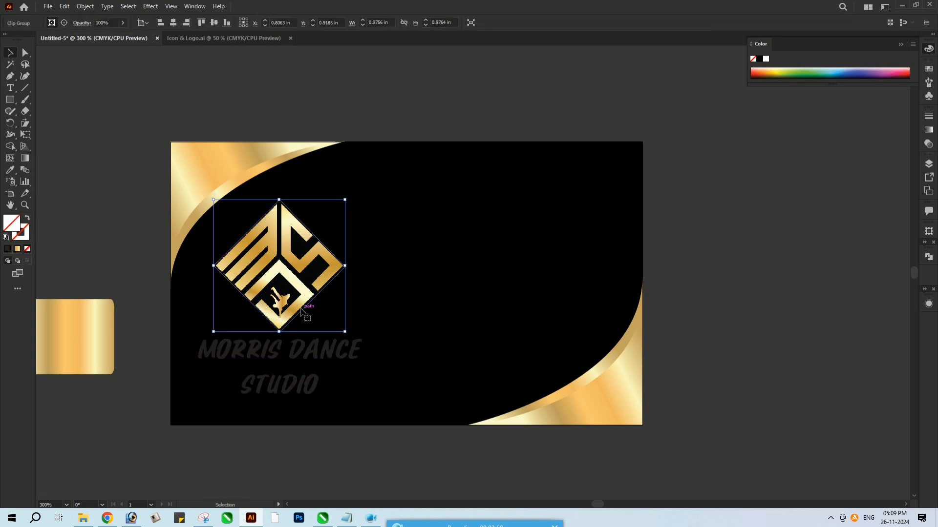
# Set the leading of the two-line studio name to 16 pt
pyautogui.doubleClick(297, 354)
pyautogui.hotkey('ctrl', 'a')
pyautogui.hotkey('ctrl', 't')
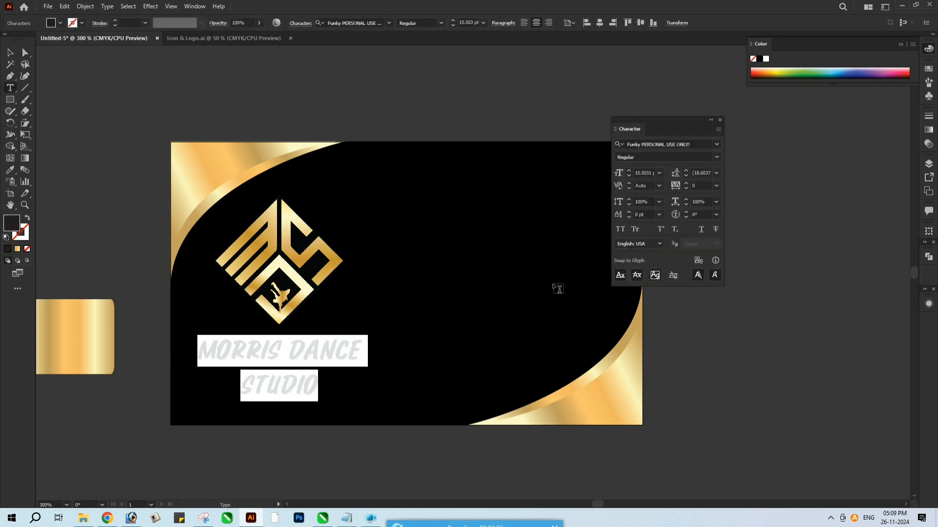
pyautogui.click(717, 173)
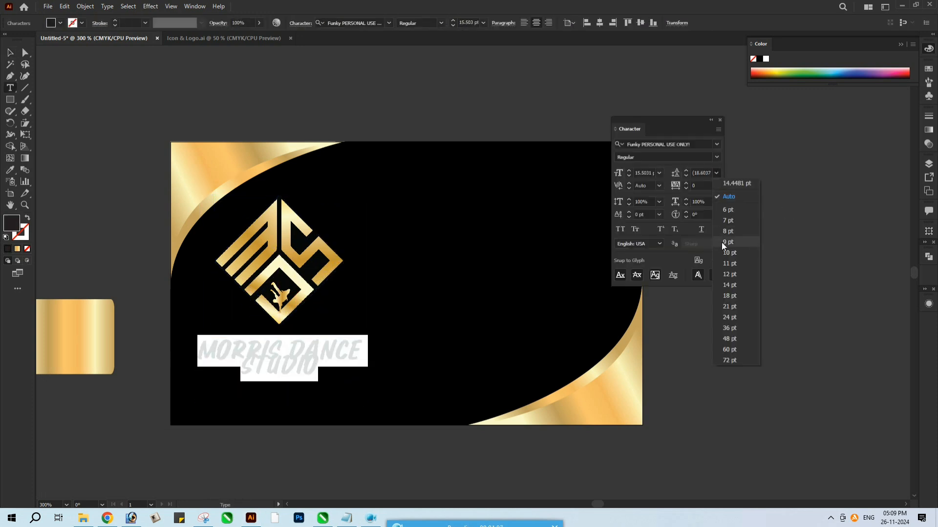
pyautogui.click(717, 289)
pyautogui.hotkey('alt', 'Down')
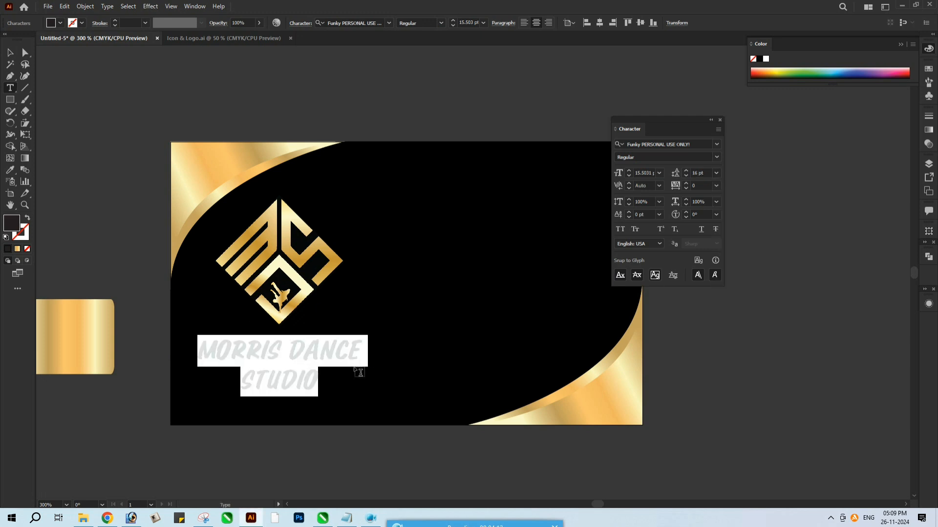
# Fill the studio name with white (FFFFFF)
pyautogui.press('Escape')
pyautogui.doubleClick(12, 223)
pyautogui.click(364, 169)
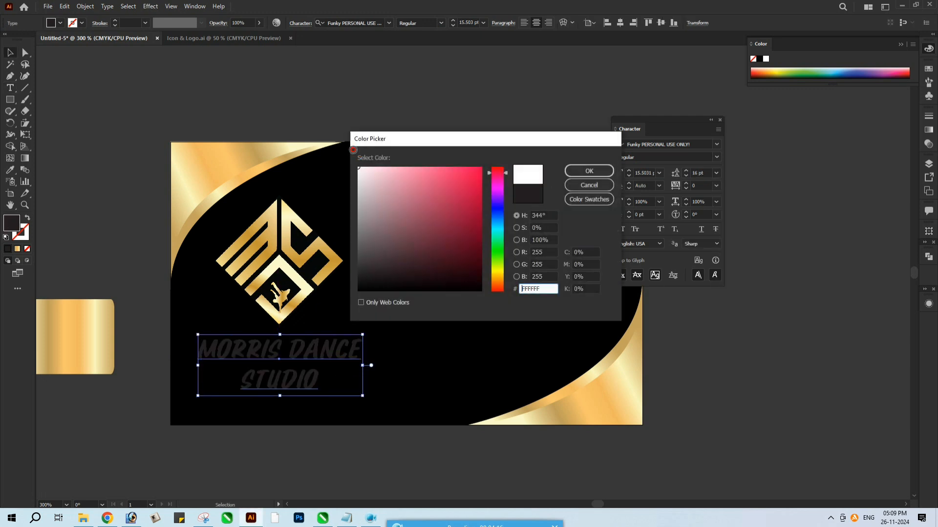
pyautogui.click(585, 173)
pyautogui.click(720, 120)
pyautogui.click(720, 242)
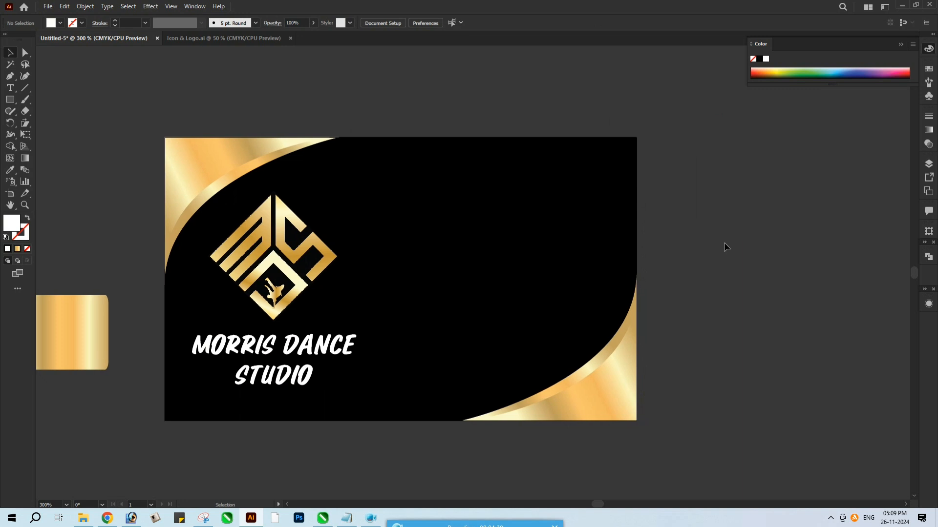
# Copy the contact's title and name from Notepad onto the card's right half as white Poppins Medium text at 8 pt
pyautogui.click(346, 520)
pyautogui.moveTo(195, 286); pyautogui.dragTo(212, 285)
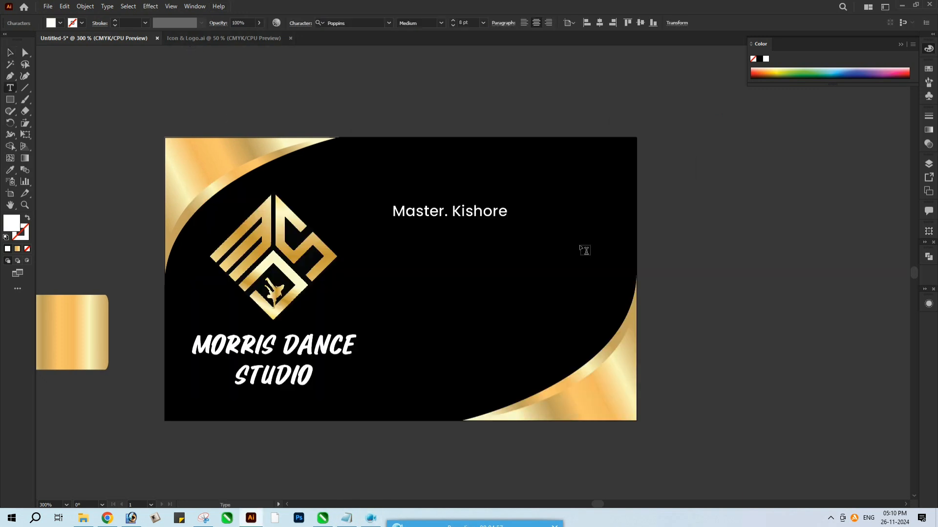
pyautogui.press('Escape')
# Duplicate the contact name line below itself and replace the copy with a placeholder phone number
pyautogui.moveTo(472, 216); pyautogui.dragTo(510, 236)
pyautogui.tripleClick(510, 237)
pyautogui.write('+91')
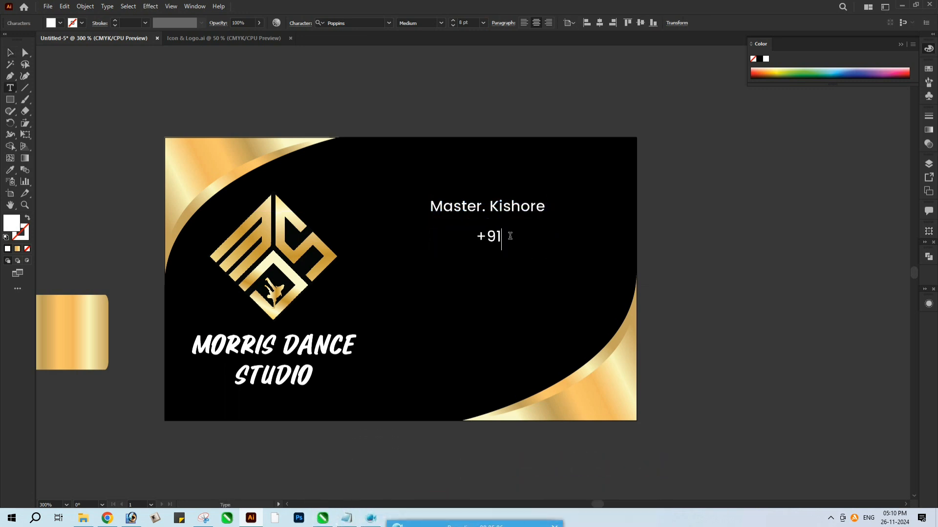
pyautogui.write(' - 000')
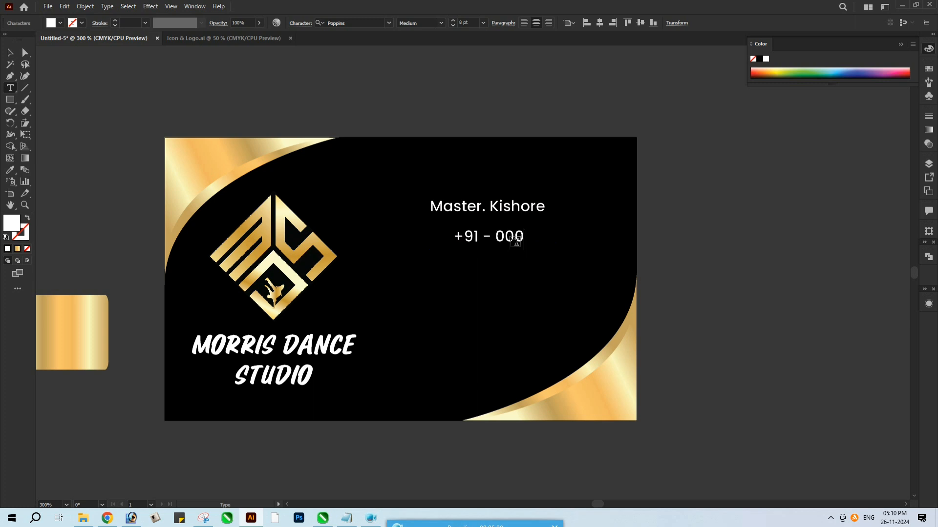
pyautogui.write('00 00000')
pyautogui.press('Escape')
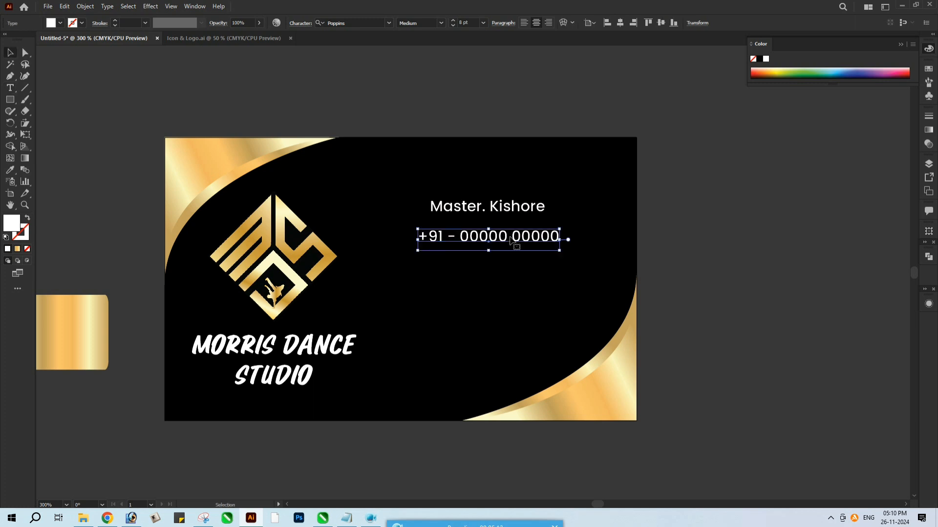
# Duplicate the phone line below itself and replace the copy with a placeholder e-mail address
pyautogui.moveTo(510, 241); pyautogui.dragTo(483, 266)
pyautogui.keyDown('shift'); pyautogui.click(464, 209); pyautogui.keyUp('shift')
pyautogui.click(516, 222)
pyautogui.tripleClick(484, 264)
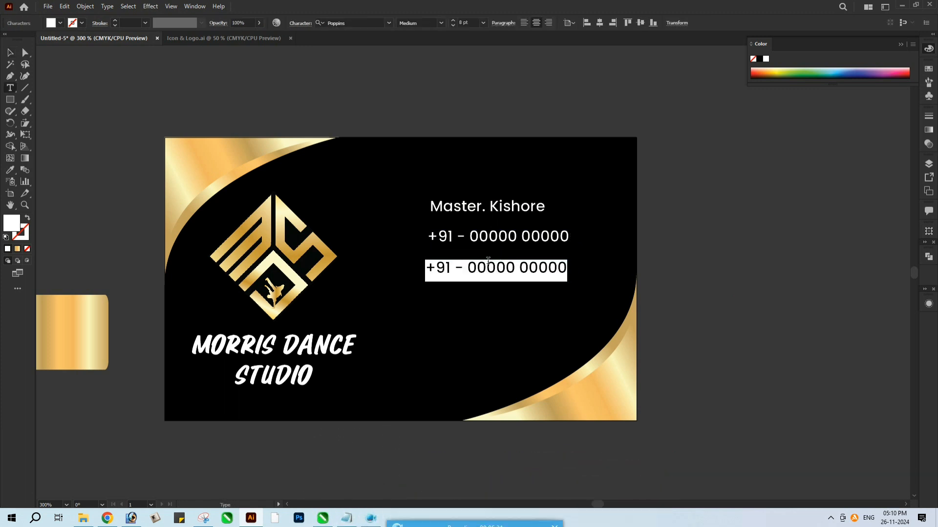
pyautogui.write('XXXXXXXXX')
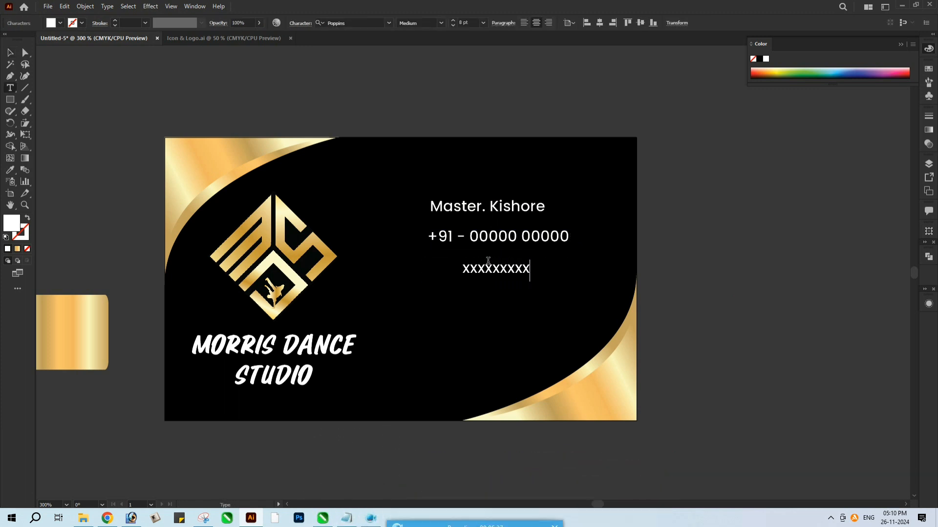
pyautogui.write('XX20@gmail.com')
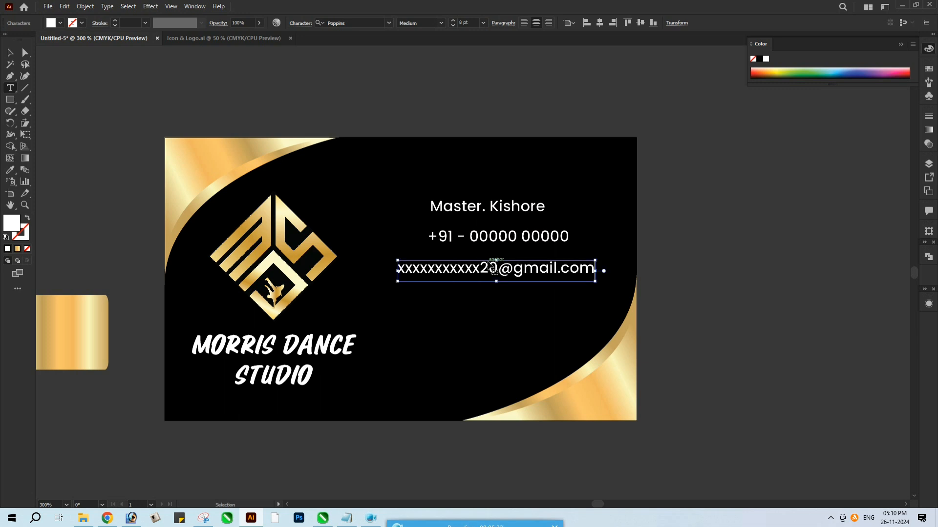
# Align the name, phone and e-mail lines to their left edges
pyautogui.click(10, 52)
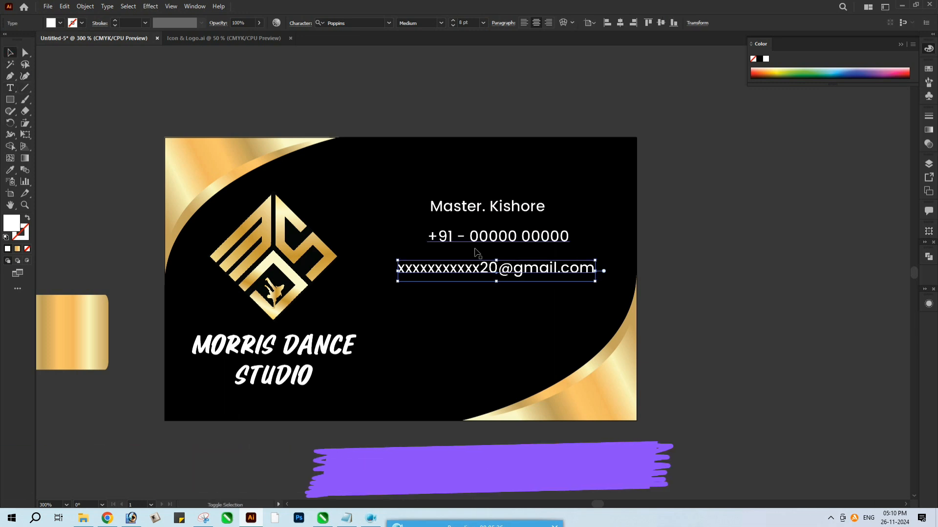
pyautogui.keyDown('shift'); pyautogui.click(498, 236); pyautogui.keyUp('shift')
pyautogui.keyDown('shift'); pyautogui.click(500, 207); pyautogui.keyUp('shift')
pyautogui.click(587, 22)
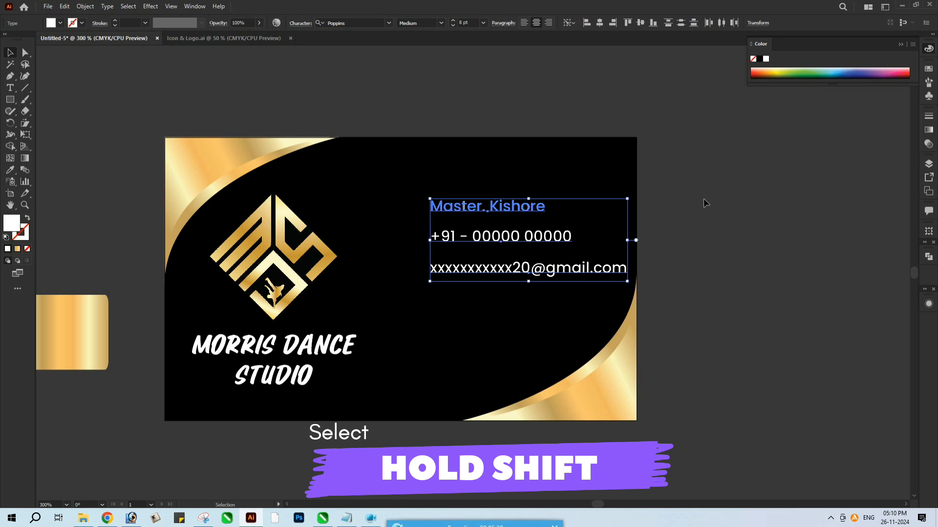
pyautogui.click(704, 198)
# Set the font size of the name, phone and e-mail lines to 7 pt
pyautogui.click(486, 267)
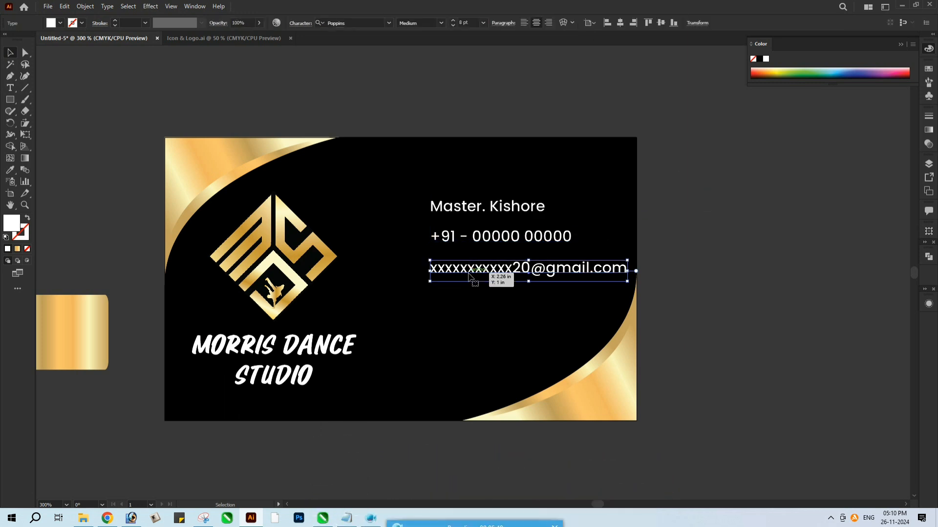
pyautogui.keyDown('shift'); pyautogui.click(566, 237); pyautogui.keyUp('shift')
pyautogui.keyDown('shift'); pyautogui.click(533, 207); pyautogui.keyUp('shift')
pyautogui.hotkey('ctrl', 't')
pyautogui.click(658, 173)
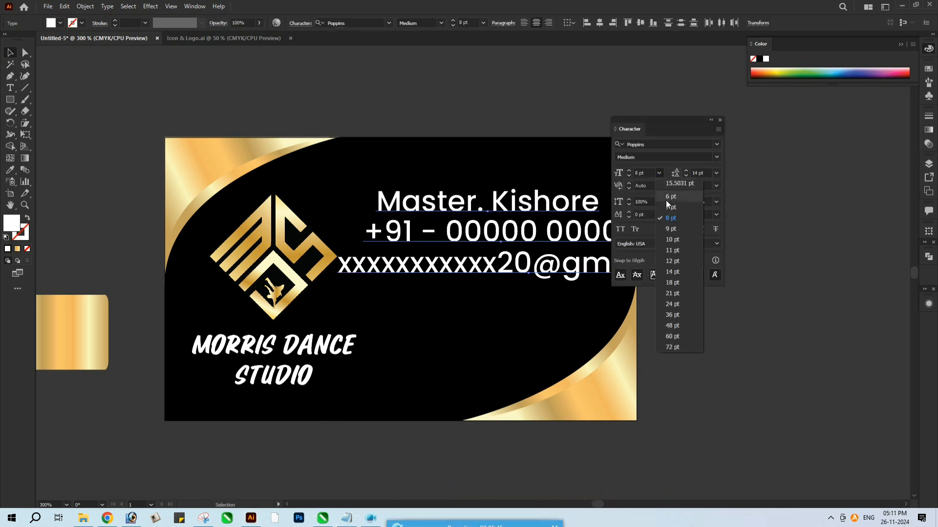
pyautogui.click(675, 206)
pyautogui.click(676, 368)
# Set the contact's name after the title Master. to Poppins Bold at 9 pt
pyautogui.doubleClick(513, 207)
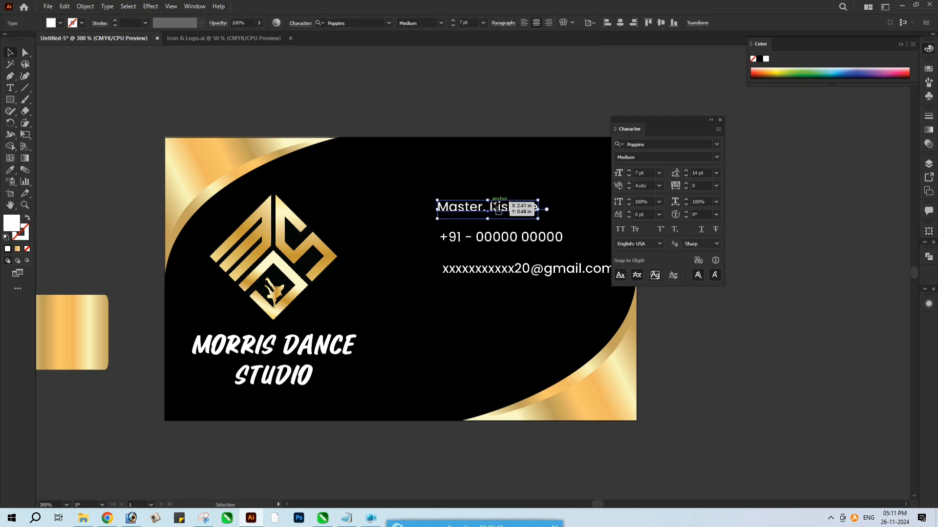
pyautogui.doubleClick(513, 207)
pyautogui.click(716, 157)
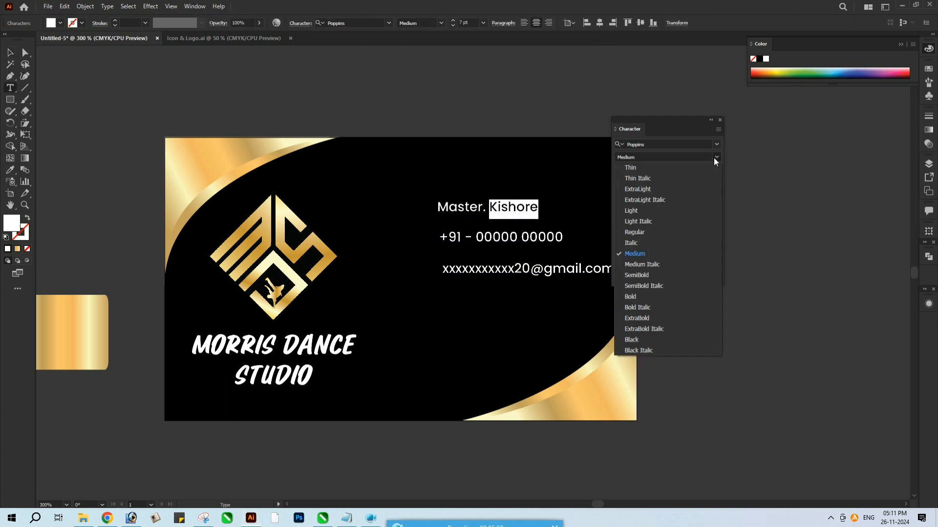
pyautogui.click(688, 296)
pyautogui.hotkey('ctrl', 'shift', '.')
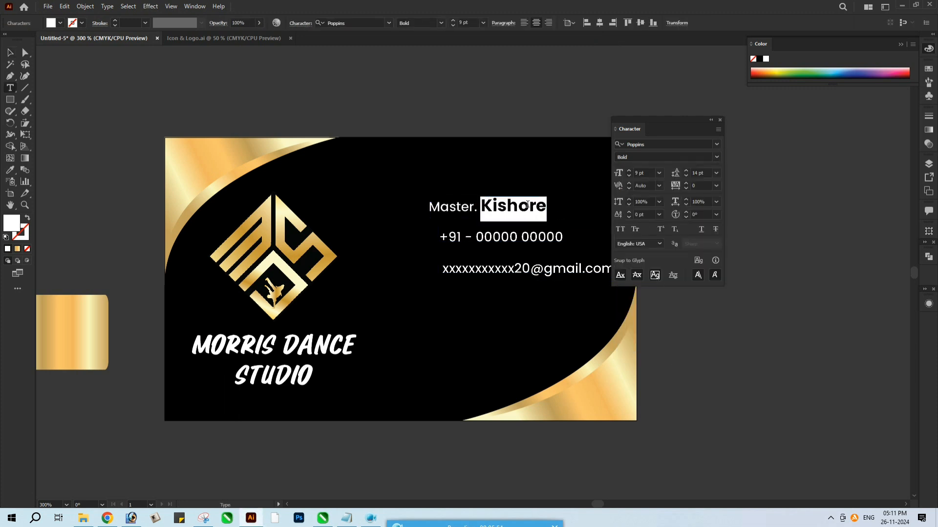
# Left-justify and left-align the name, phone and e-mail lines, and reposition them on the card's right half
pyautogui.click(10, 53)
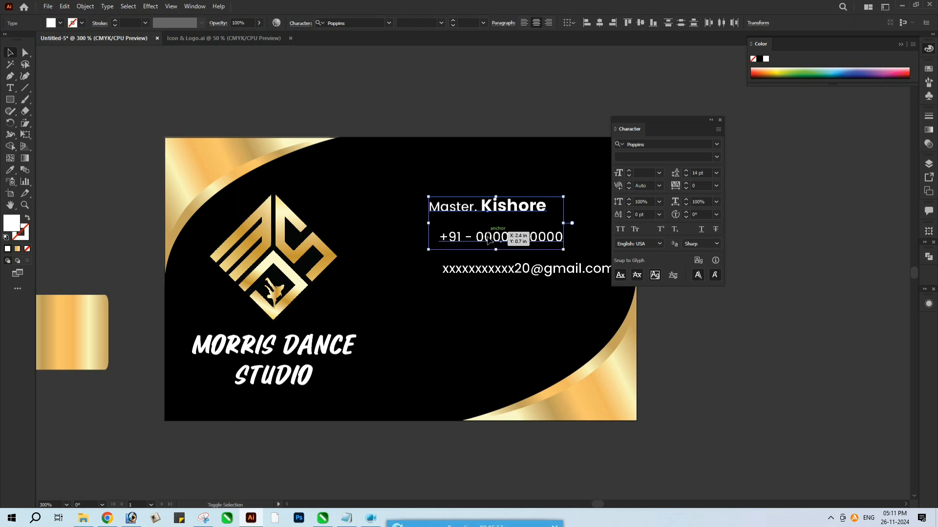
pyautogui.click(524, 23)
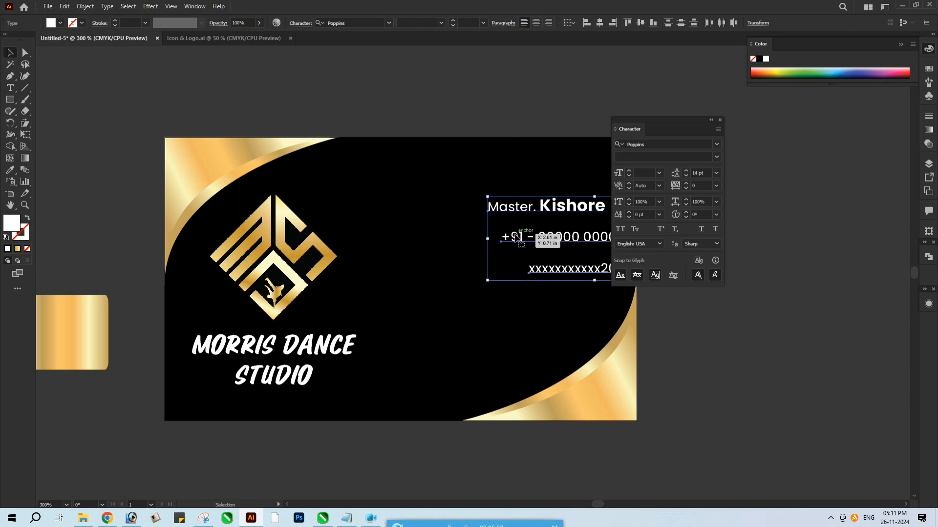
pyautogui.click(592, 23)
pyautogui.moveTo(504, 237); pyautogui.dragTo(452, 250)
pyautogui.click(808, 365)
pyautogui.click(720, 119)
# Duplicate the e-mail line below itself and replace the copy with a two-line placeholder postal address
pyautogui.moveTo(518, 289); pyautogui.dragTo(518, 314)
pyautogui.doubleClick(514, 304)
pyautogui.hotkey('ctrl', 'a')
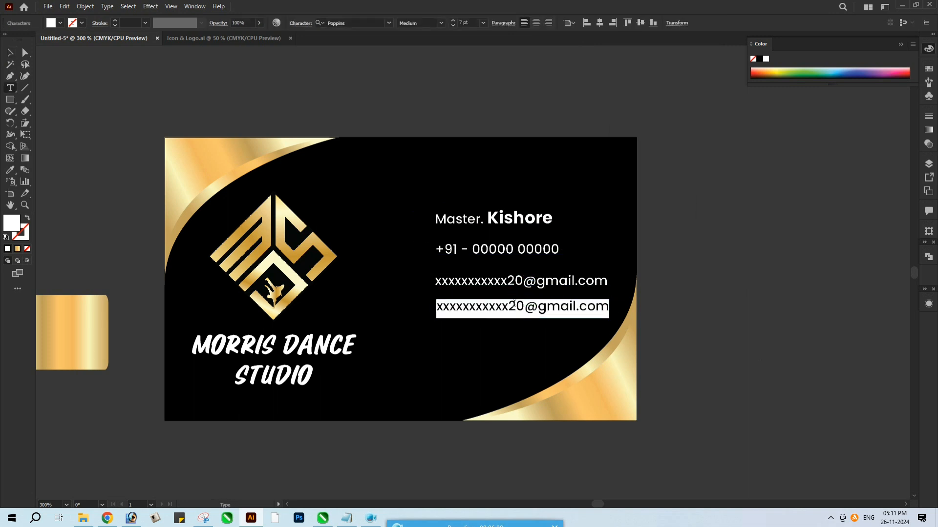
pyautogui.press('BackSpace')
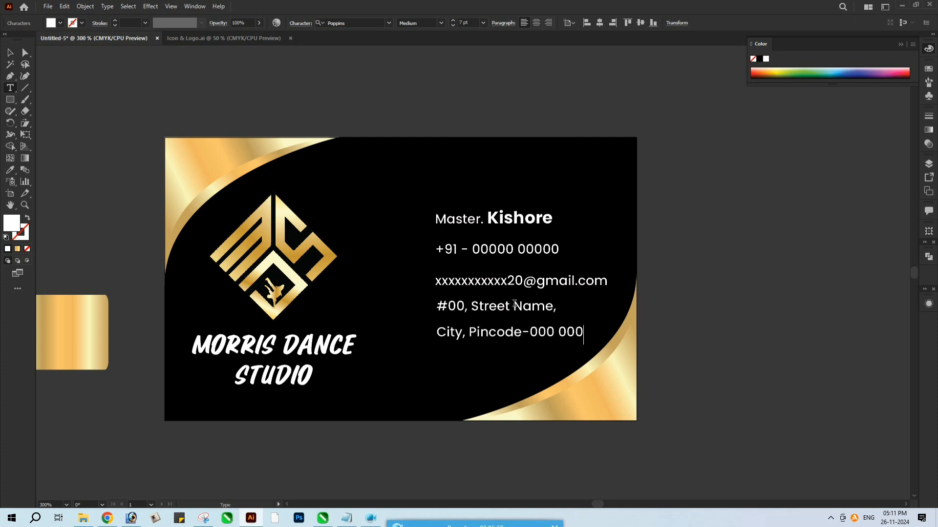
# Tighten the leading of the two-line address and move it slightly down from the e-mail line
pyautogui.hotkey('ctrl', 'a')
pyautogui.hotkey('alt', 'Up')
pyautogui.hotkey('alt', 'Up')
pyautogui.hotkey('alt', 'Up')
pyautogui.hotkey('alt', 'Up')
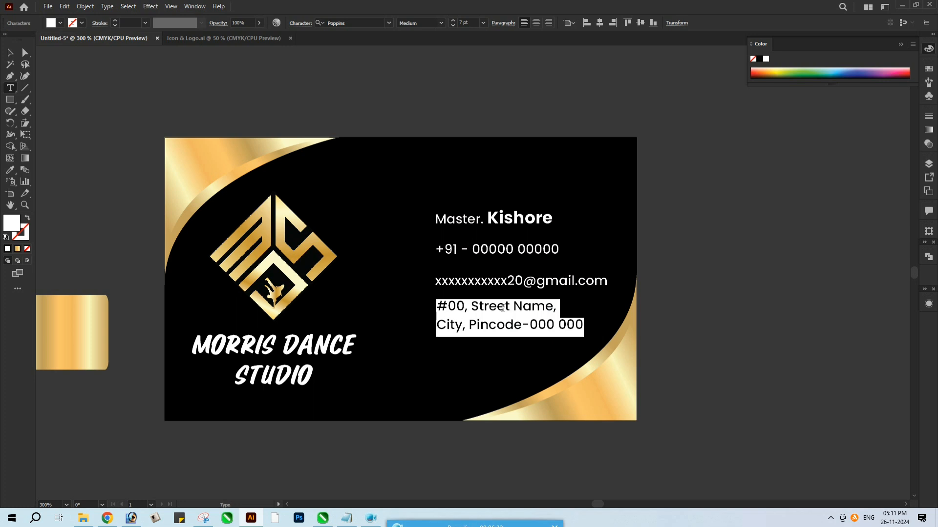
pyautogui.press('Escape')
pyautogui.moveTo(502, 308); pyautogui.dragTo(503, 320)
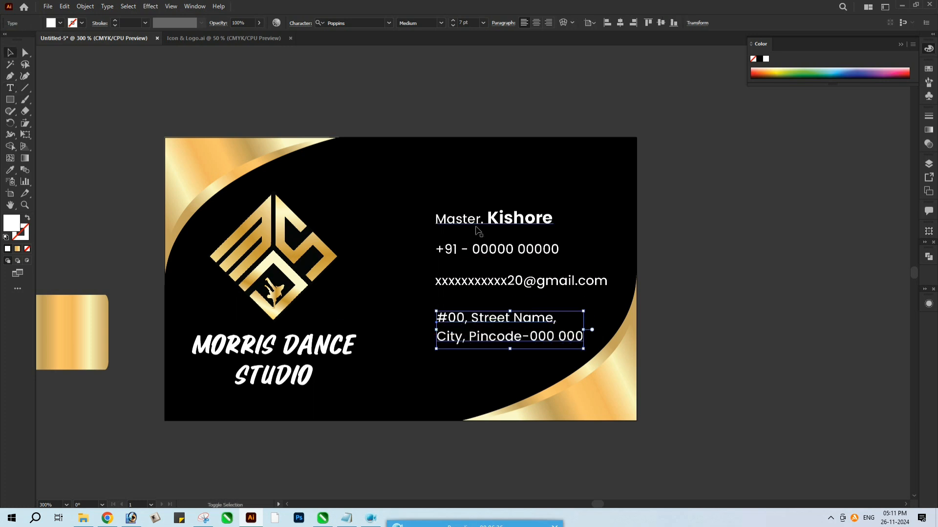
# Distribute the name, phone, e-mail and address lines evenly in the vertical direction and align their left edges
pyautogui.keyDown('shift'); pyautogui.click(493, 220); pyautogui.keyUp('shift')
pyautogui.keyDown('shift'); pyautogui.click(496, 248); pyautogui.keyUp('shift')
pyautogui.keyDown('shift'); pyautogui.click(497, 281); pyautogui.keyUp('shift')
pyautogui.click(599, 23)
pyautogui.click(683, 23)
pyautogui.click(664, 24)
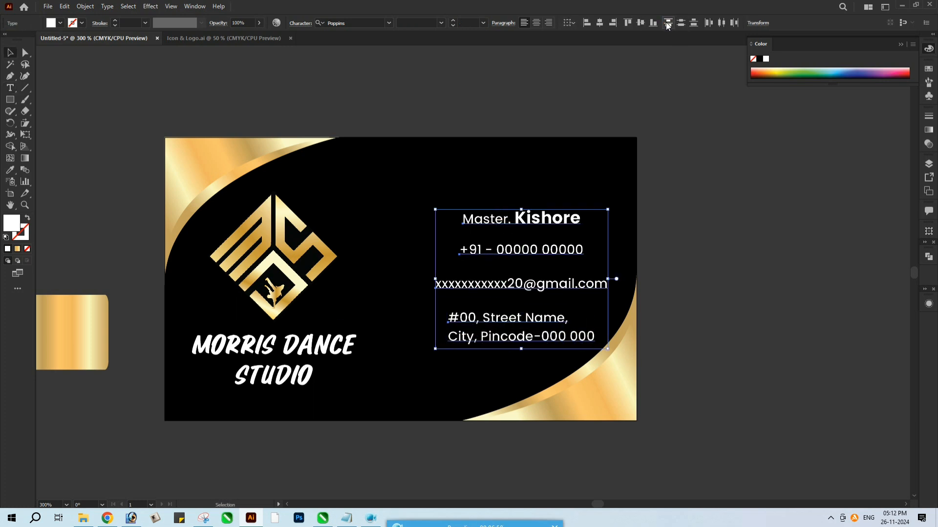
pyautogui.click(587, 23)
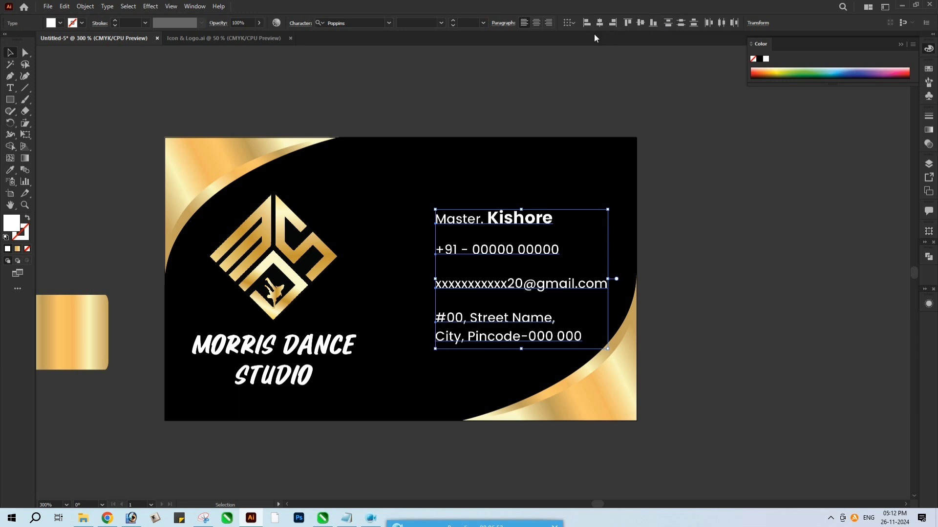
# Select the name, phone, e-mail and address lines together and nudge them slightly up and to the right
pyautogui.click(719, 215)
pyautogui.click(529, 253)
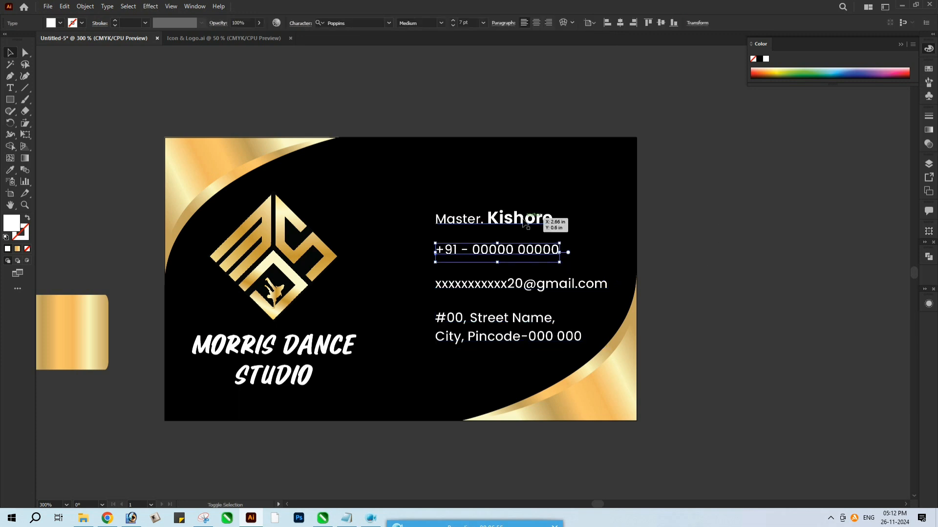
pyautogui.keyDown('shift'); pyautogui.click(522, 220); pyautogui.keyUp('shift')
pyautogui.keyDown('shift'); pyautogui.click(518, 287); pyautogui.keyUp('shift')
pyautogui.keyDown('shift'); pyautogui.click(518, 320); pyautogui.keyUp('shift')
pyautogui.moveTo(519, 321); pyautogui.dragTo(519, 320)
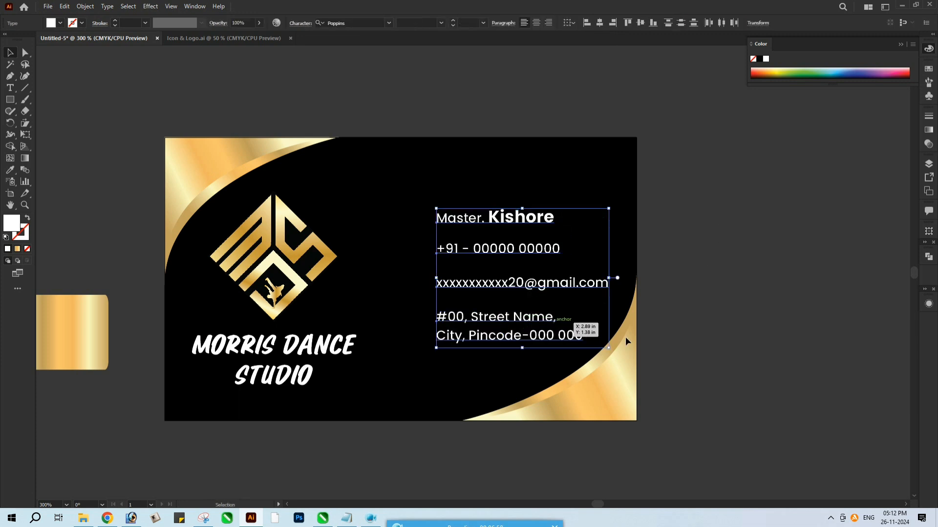
pyautogui.click(657, 336)
# Copy the contact icon column from Icon & Logo.ai, paste it into the card document and fill it with the swatch's gold gradient
pyautogui.click(198, 43)
pyautogui.moveTo(283, 251); pyautogui.dragTo(342, 379)
pyautogui.hotkey('ctrl', 'c')
pyautogui.hotkey('ctrl', 'v')
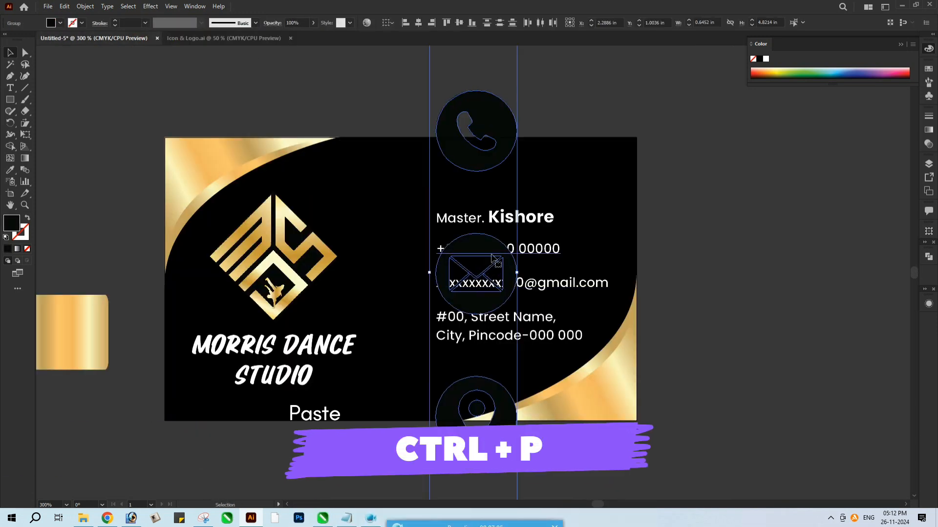
pyautogui.press('i')
pyautogui.click(86, 306)
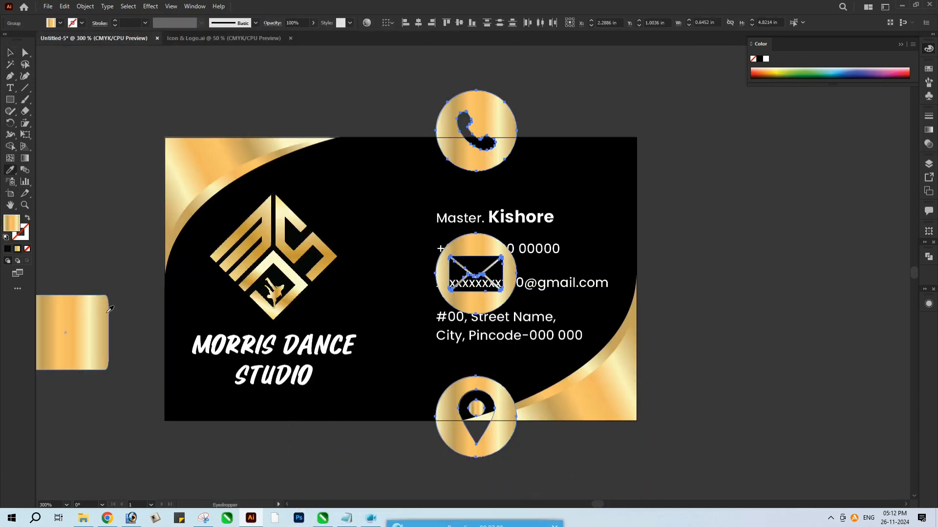
# Scale the icon column down to about 0.18 x 1.32 in and place it just left of the contact lines
pyautogui.scroll(-2, 558, 215)
pyautogui.press('v')
pyautogui.moveTo(513, 90); pyautogui.dragTo(522, 149)
pyautogui.moveTo(514, 204); pyautogui.dragTo(488, 215)
pyautogui.scroll(3, 539, 268)
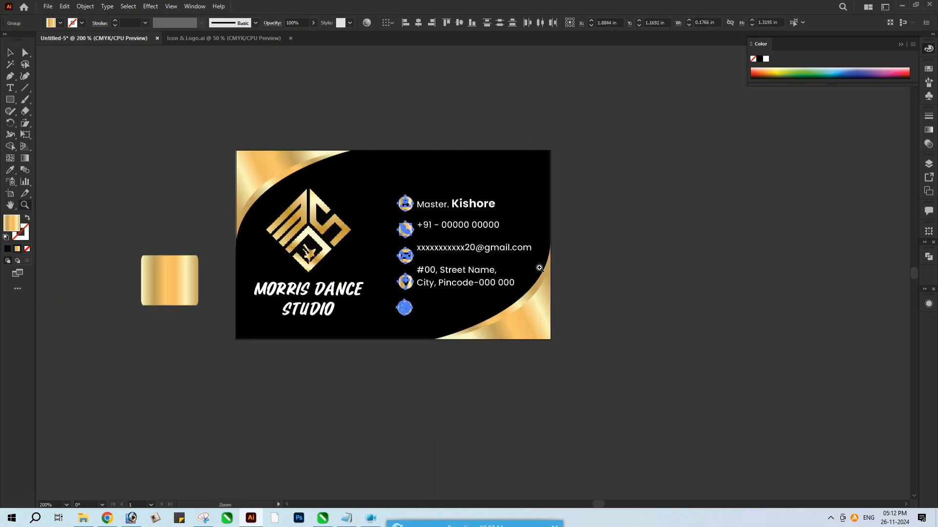
pyautogui.moveTo(375, 249); pyautogui.dragTo(370, 248)
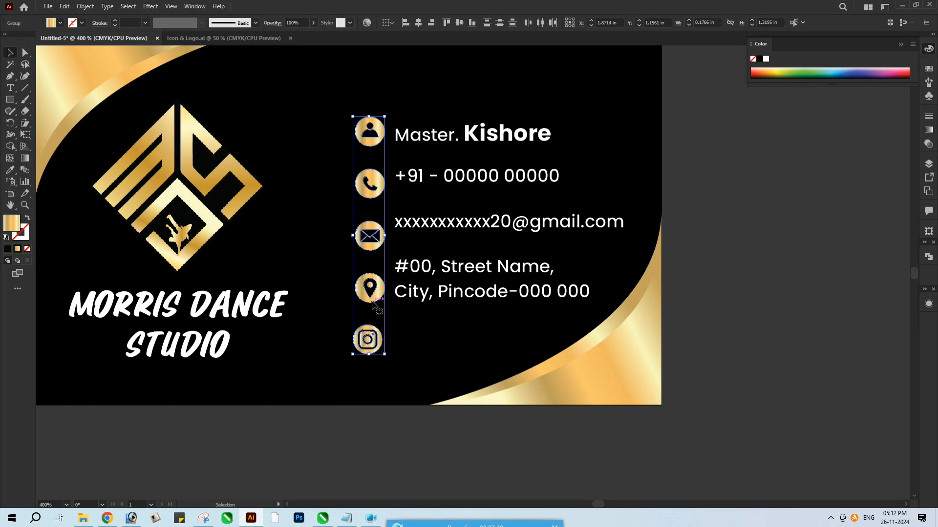
pyautogui.moveTo(374, 305); pyautogui.dragTo(373, 303)
pyautogui.click(374, 427)
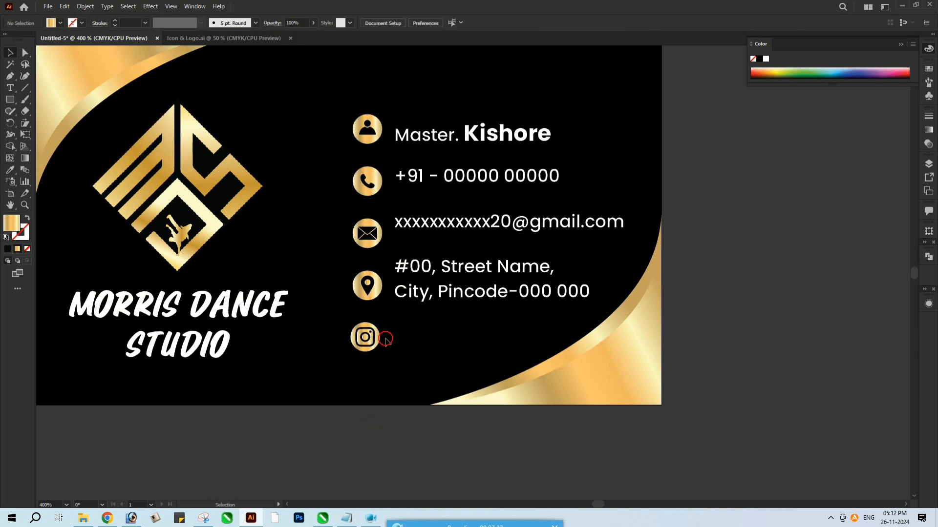
# Move the Instagram icon off the card to below its edge and line up each contact line vertically with its icon
pyautogui.click(379, 341)
pyautogui.moveTo(376, 342); pyautogui.dragTo(376, 452)
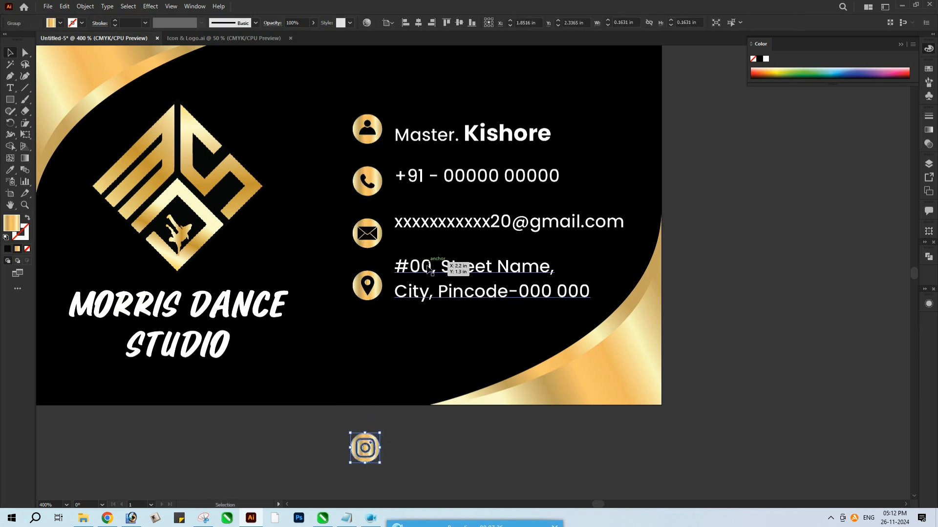
pyautogui.moveTo(428, 267); pyautogui.dragTo(428, 285)
pyautogui.moveTo(428, 222); pyautogui.dragTo(428, 235)
pyautogui.moveTo(421, 175); pyautogui.dragTo(421, 182)
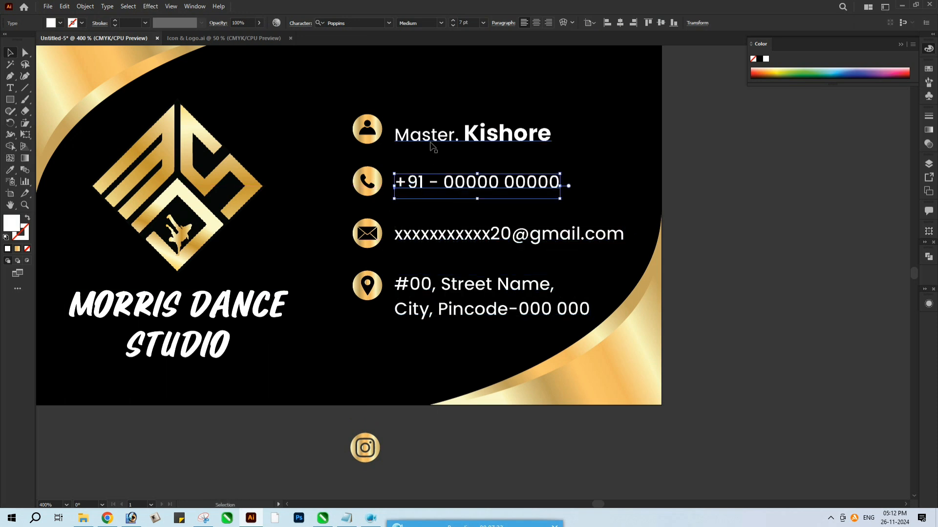
pyautogui.moveTo(429, 142); pyautogui.dragTo(430, 137)
# Set the phone number line to Poppins Bold at 8 pt
pyautogui.moveTo(449, 184); pyautogui.dragTo(580, 190)
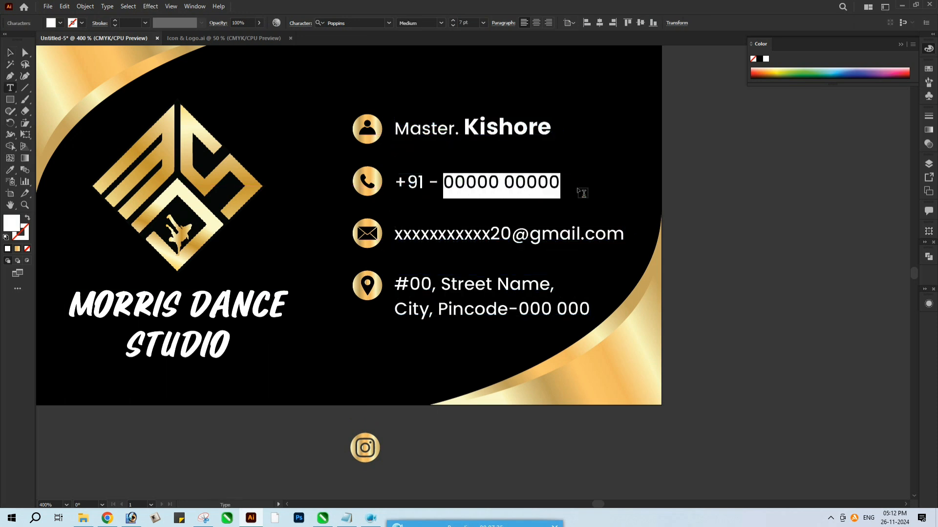
pyautogui.tripleClick(525, 177)
pyautogui.hotkey('ctrl', 't')
pyautogui.click(716, 157)
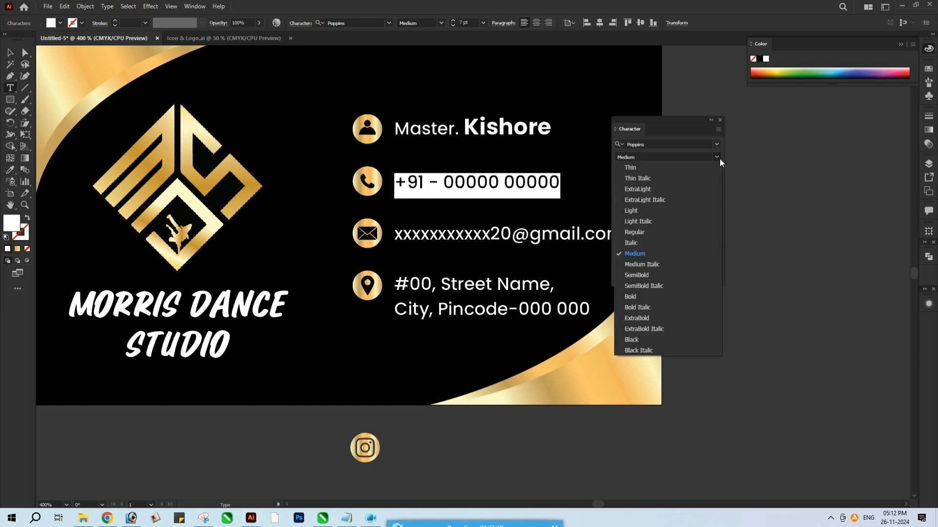
pyautogui.click(674, 296)
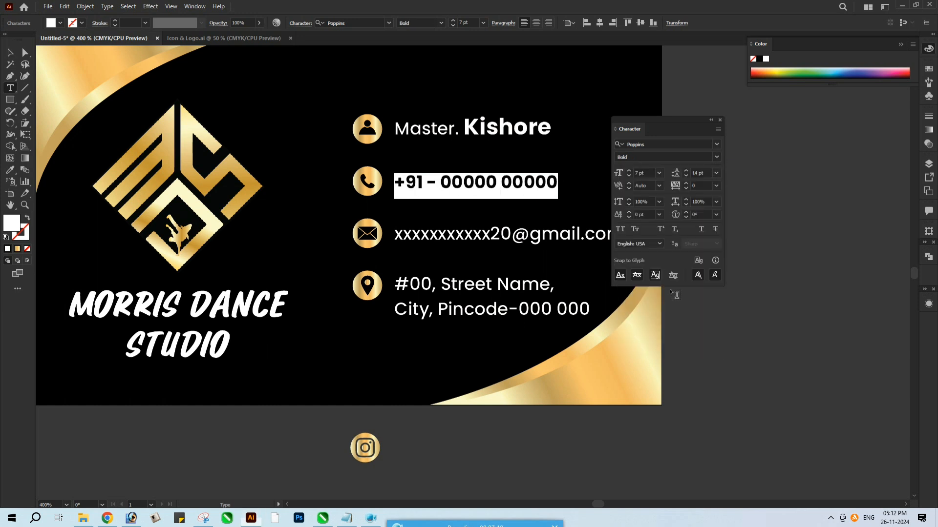
pyautogui.click(660, 174)
pyautogui.click(661, 227)
pyautogui.press('Escape')
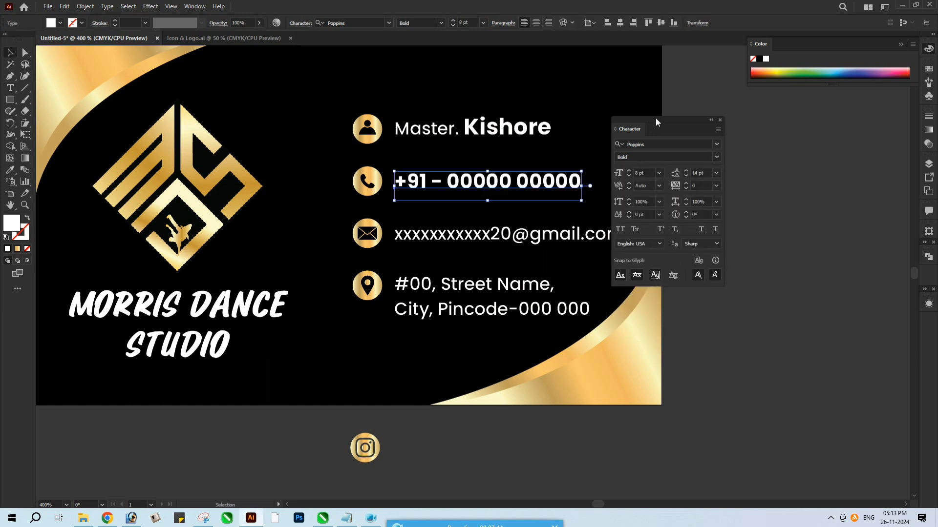
pyautogui.click(720, 120)
# Group the four icons with their contact lines and centre the group vertically on the card
pyautogui.hotkey('ctrl', '-')
pyautogui.moveTo(444, 266); pyautogui.dragTo(507, 260)
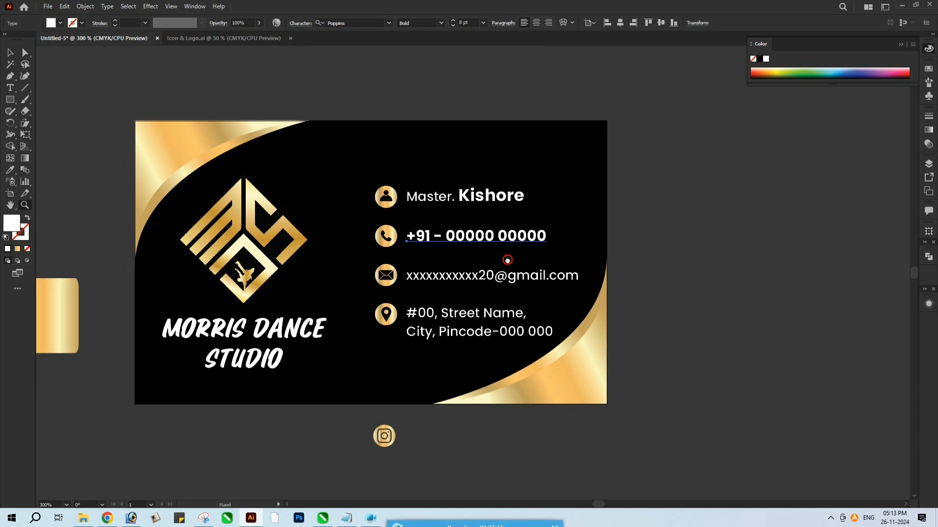
pyautogui.click(374, 185)
pyautogui.moveTo(491, 359); pyautogui.dragTo(491, 351)
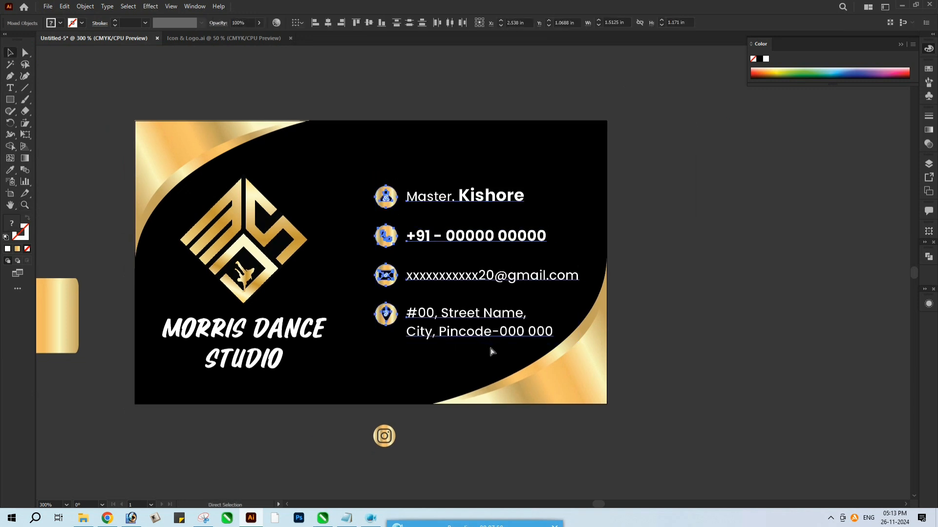
pyautogui.press('v')
pyautogui.hotkey('ctrl', 'g')
pyautogui.click(369, 23)
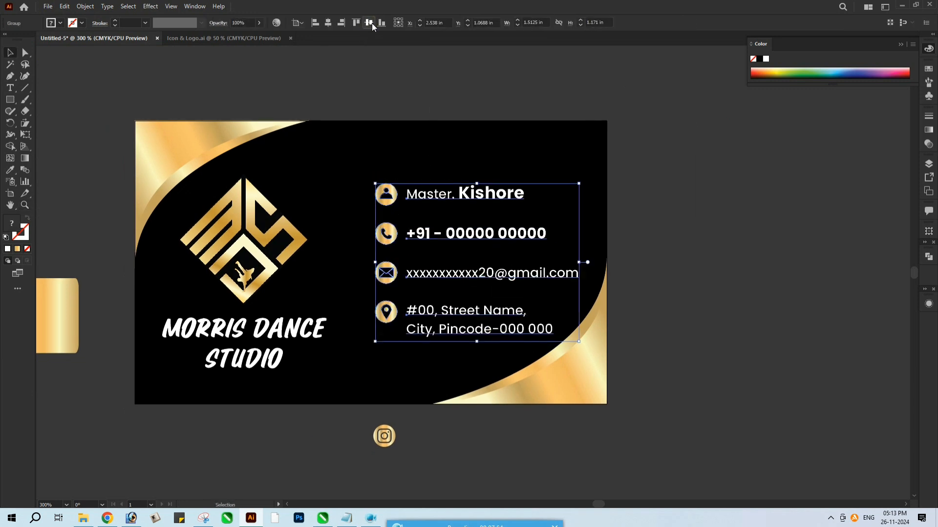
pyautogui.click(726, 297)
# Scale the logo and studio name down slightly and adjust their vertical positions on the card's left half
pyautogui.click(273, 280)
pyautogui.keyDown('shift'); pyautogui.click(297, 331); pyautogui.keyUp('shift')
pyautogui.moveTo(328, 174); pyautogui.dragTo(323, 179)
pyautogui.press('Up')
pyautogui.press('Up')
pyautogui.keyDown('shift'); pyautogui.click(268, 274); pyautogui.keyUp('shift')
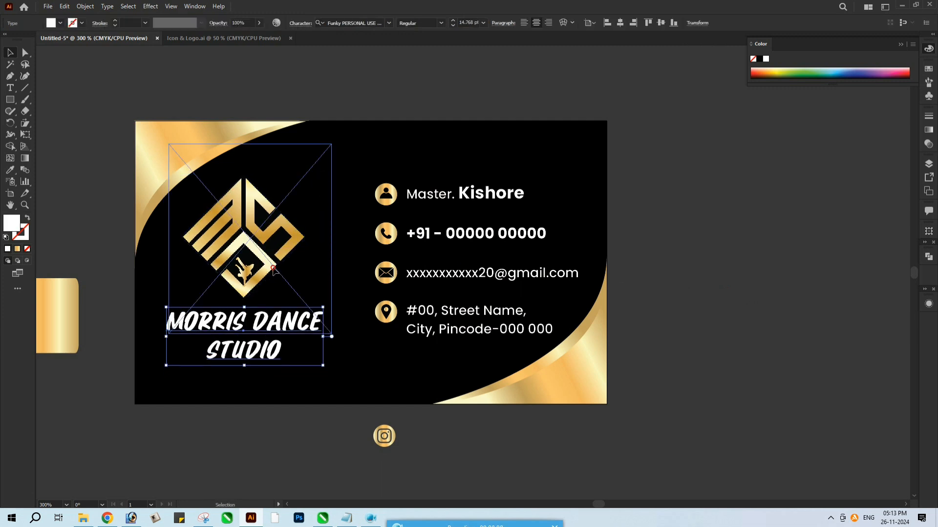
pyautogui.moveTo(273, 268); pyautogui.dragTo(273, 270)
pyautogui.click(300, 111)
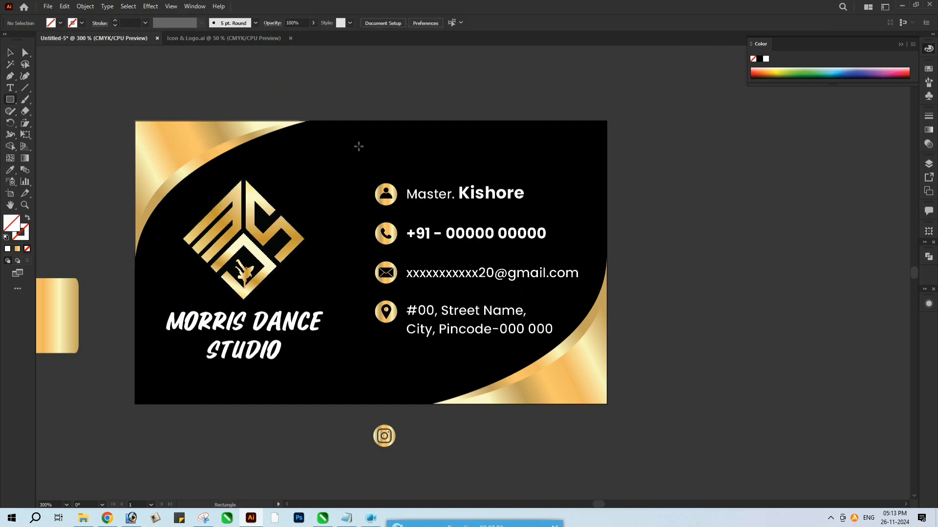
# Draw a thin vertical divider, about 0.014 x 1.267 in, left of the icons and fill it with the gold gradient
pyautogui.moveTo(363, 299); pyautogui.dragTo(369, 342)
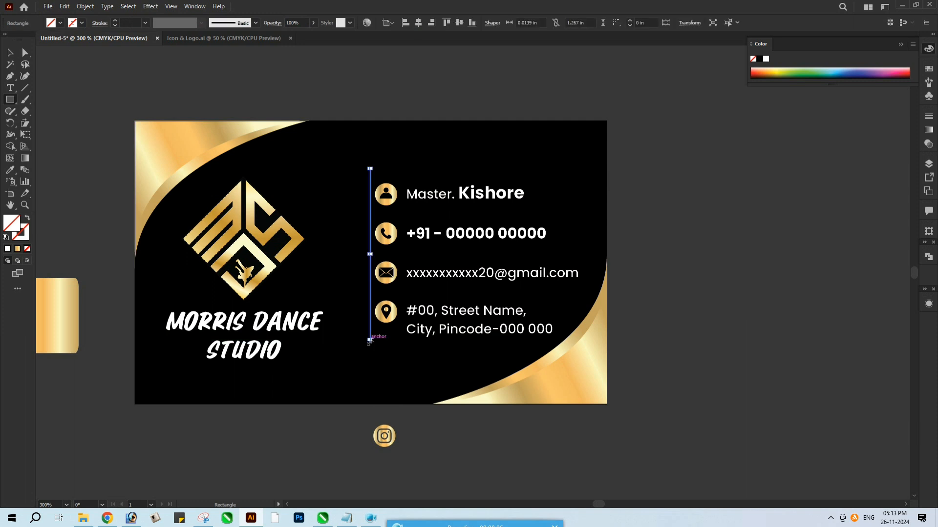
pyautogui.press('i')
pyautogui.click(381, 314)
pyautogui.press('v')
pyautogui.click(348, 406)
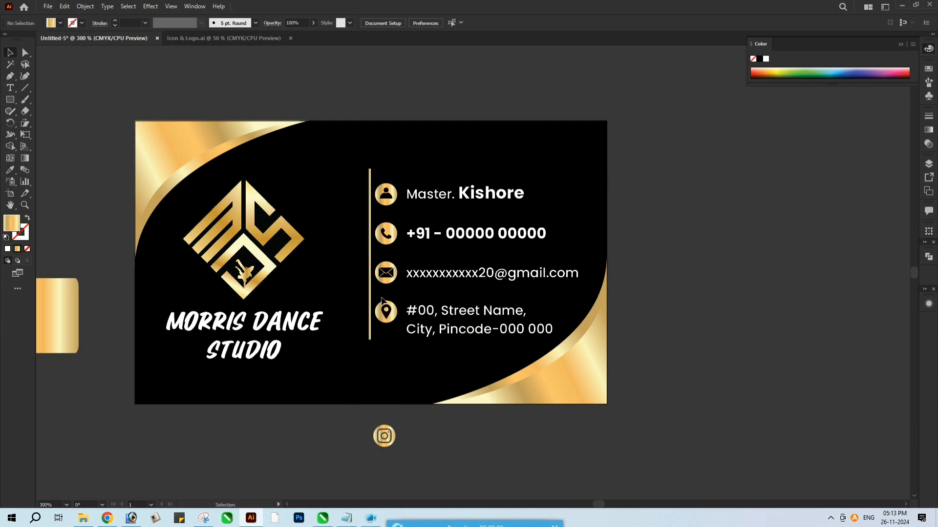
# Move the divider slightly away from the icons and centre it vertically on the card along with the contact group
pyautogui.moveTo(366, 301); pyautogui.dragTo(366, 301)
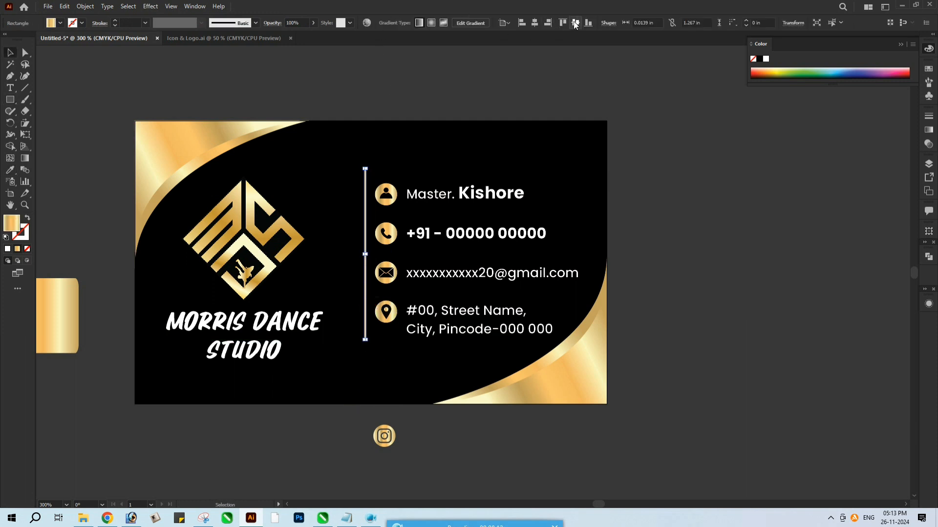
pyautogui.click(497, 78)
pyautogui.click(394, 209)
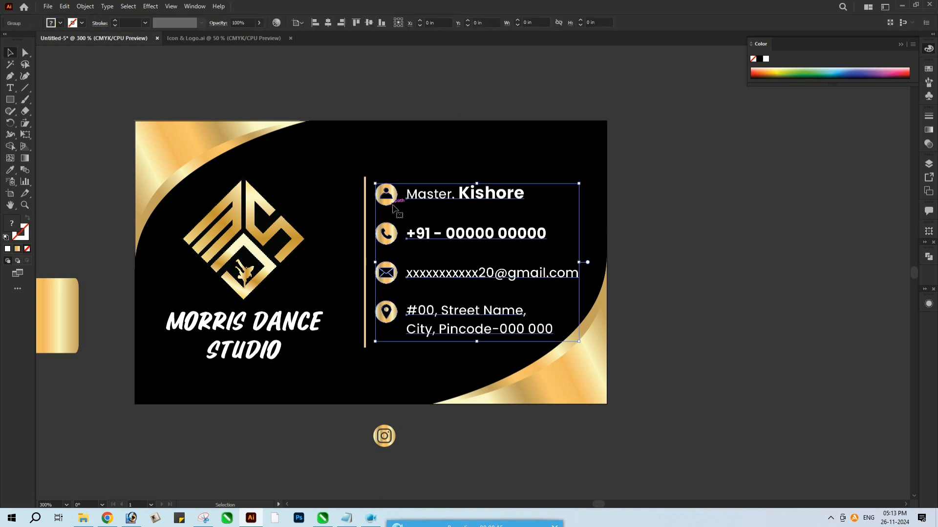
pyautogui.keyDown('shift'); pyautogui.click(365, 239); pyautogui.keyUp('shift')
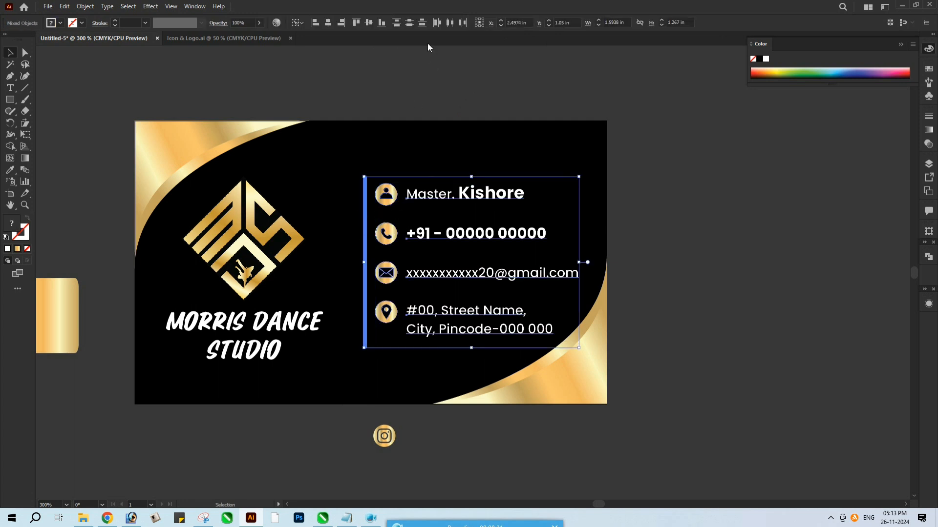
pyautogui.click(369, 23)
pyautogui.click(376, 63)
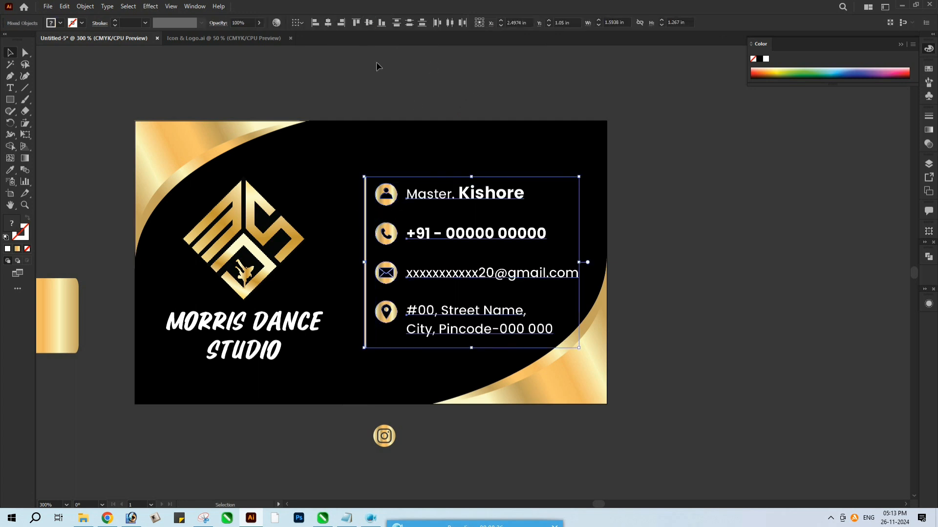
pyautogui.click(376, 61)
pyautogui.scroll(-1, 488, 157)
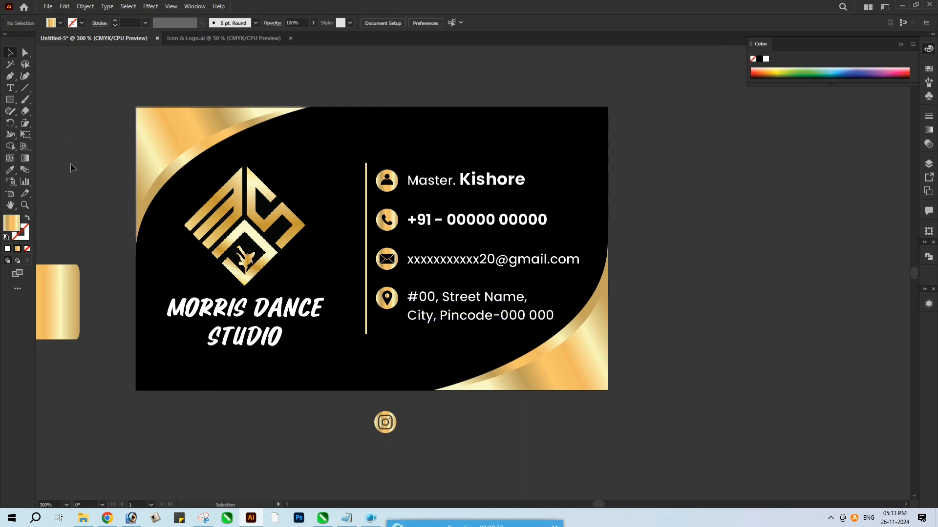
# Unlock all locked objects and duplicate the artboard with its artwork to the right of the original
pyautogui.click(68, 7)
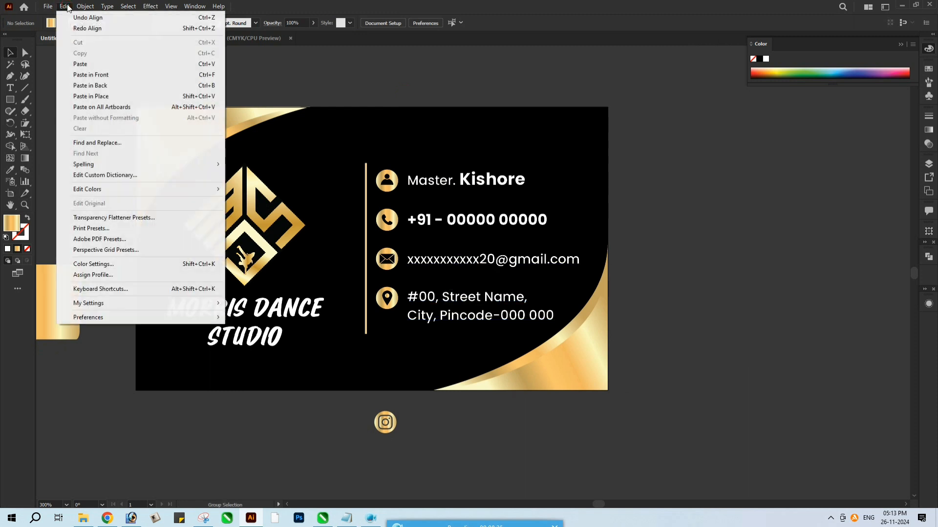
pyautogui.moveTo(92, 6)
pyautogui.click(113, 84)
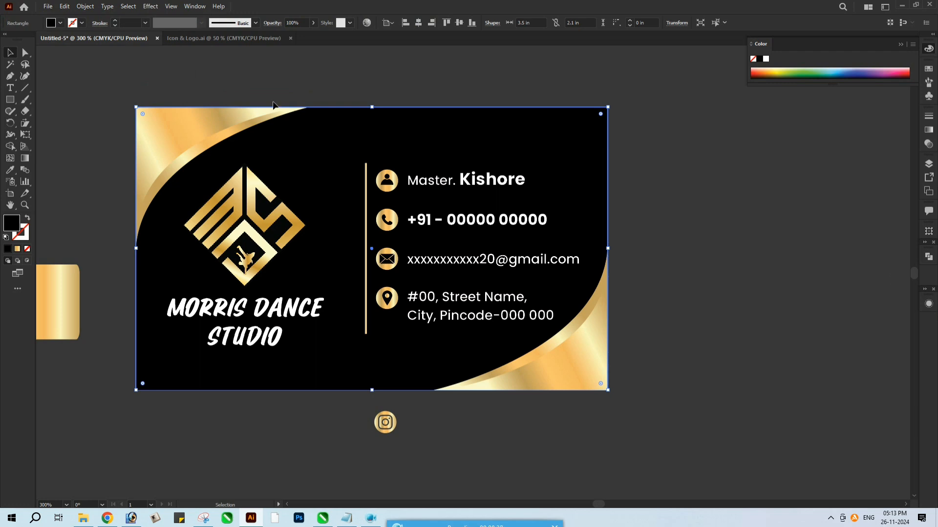
pyautogui.click(11, 193)
pyautogui.moveTo(225, 277); pyautogui.dragTo(502, 272)
pyautogui.press('v')
# Delete the logo, studio name, contact group and divider from the duplicated card
pyautogui.click(523, 261)
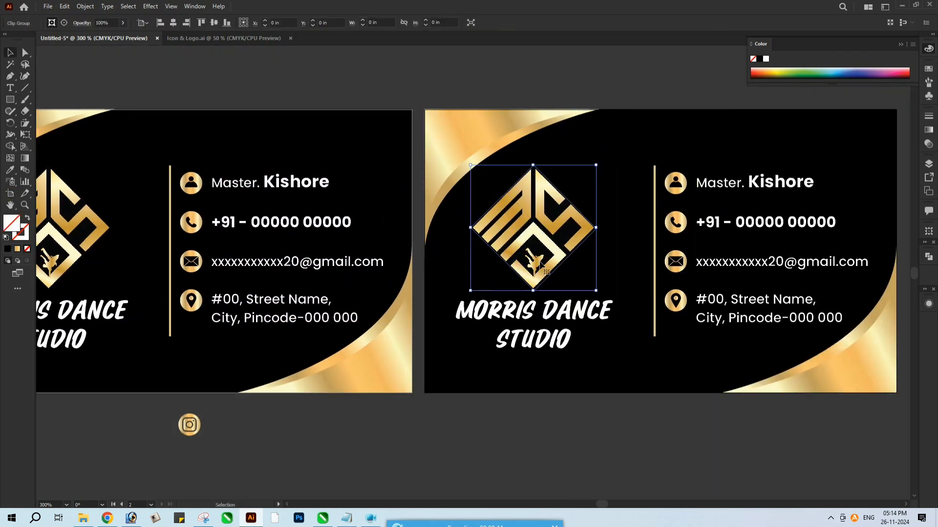
pyautogui.press('Delete')
pyautogui.click(519, 316)
pyautogui.press('Delete')
pyautogui.click(741, 307)
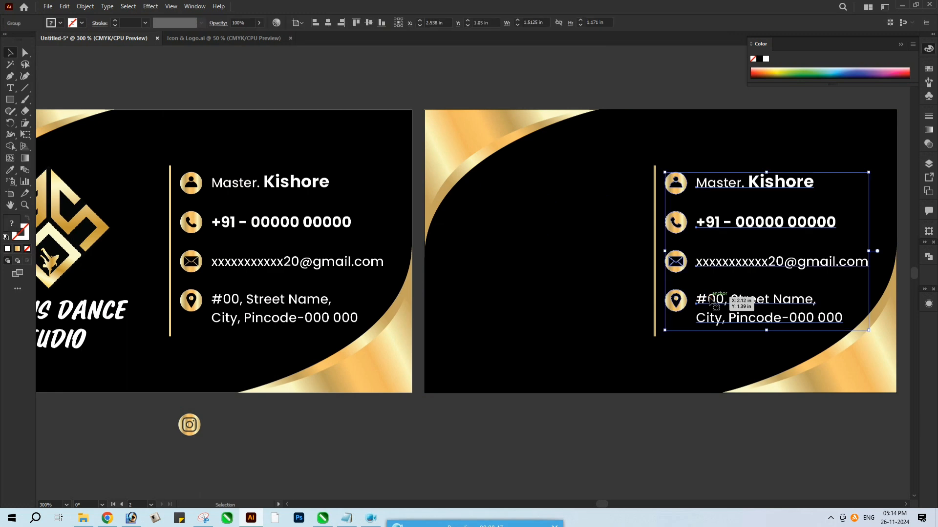
pyautogui.press('Delete')
pyautogui.click(654, 300)
pyautogui.press('Delete')
# Copy the three-line list of dance services from Notepad and paste it as new text on the second card in Illustrator
pyautogui.press('z')
pyautogui.keyDown('alt'); pyautogui.click(351, 338); pyautogui.keyUp('alt')
pyautogui.moveTo(351, 338); pyautogui.dragTo(434, 304)
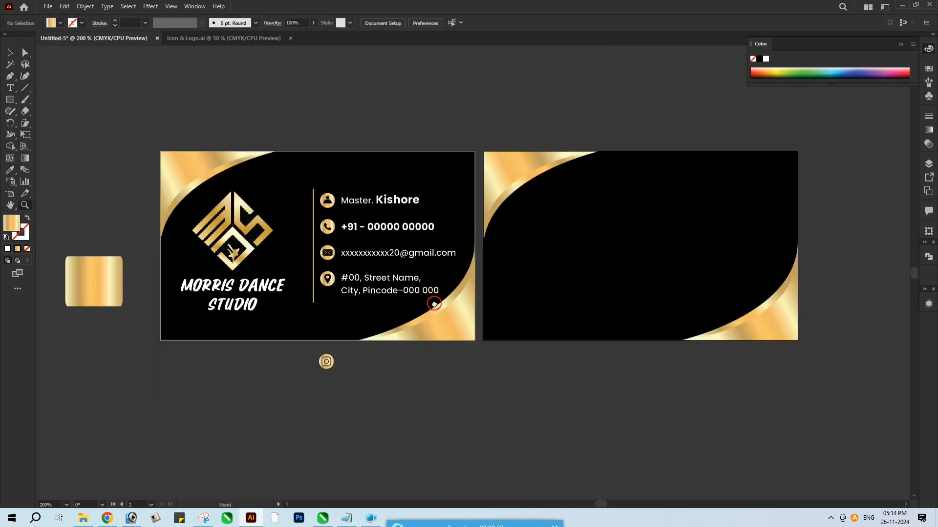
pyautogui.hotkey('alt', 'Tab')
pyautogui.moveTo(336, 250); pyautogui.dragTo(204, 224)
pyautogui.hotkey('ctrl', 'c')
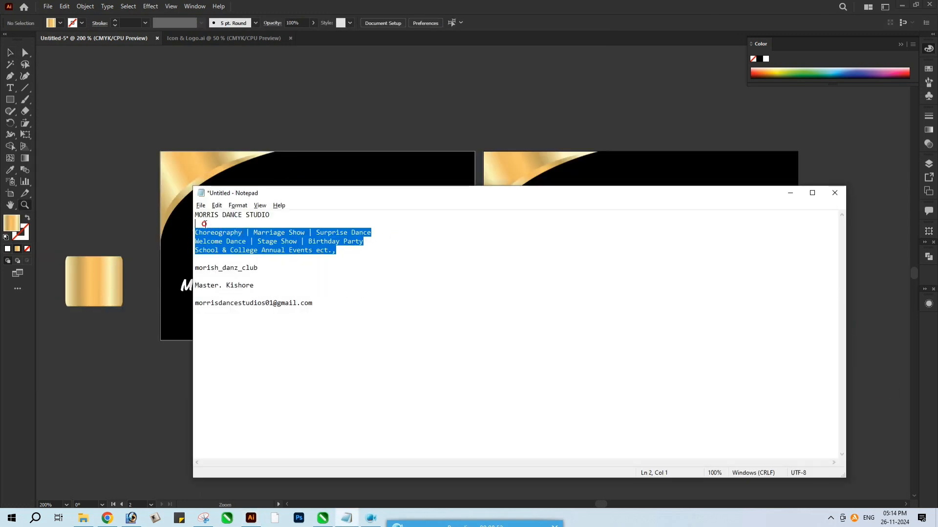
pyautogui.hotkey('alt', 'Tab')
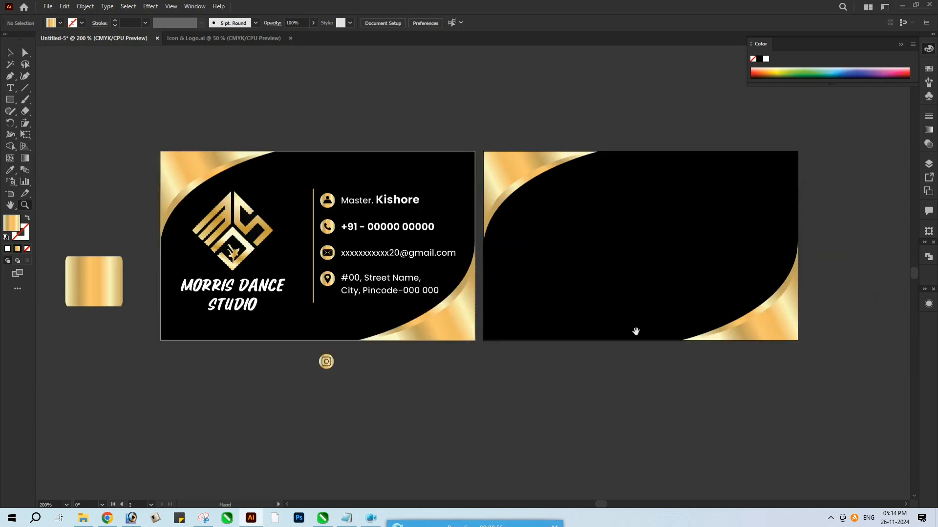
pyautogui.press('t')
pyautogui.click(593, 255)
pyautogui.hotkey('ctrl', 'v')
# Centre-justify the services text and apply the phone line's white Poppins Bold 8 pt formatting to it
pyautogui.hotkey('ctrl', 'a')
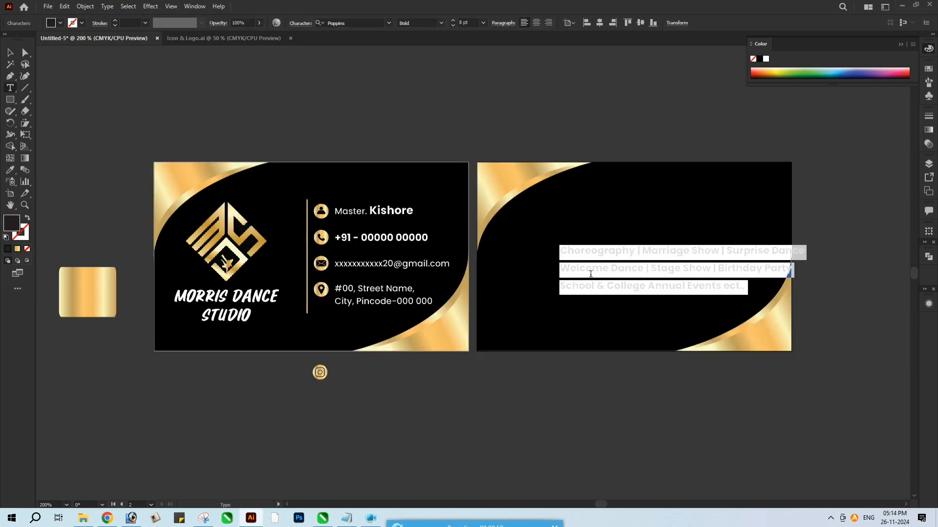
pyautogui.click(537, 23)
pyautogui.press('Escape')
pyautogui.press('i')
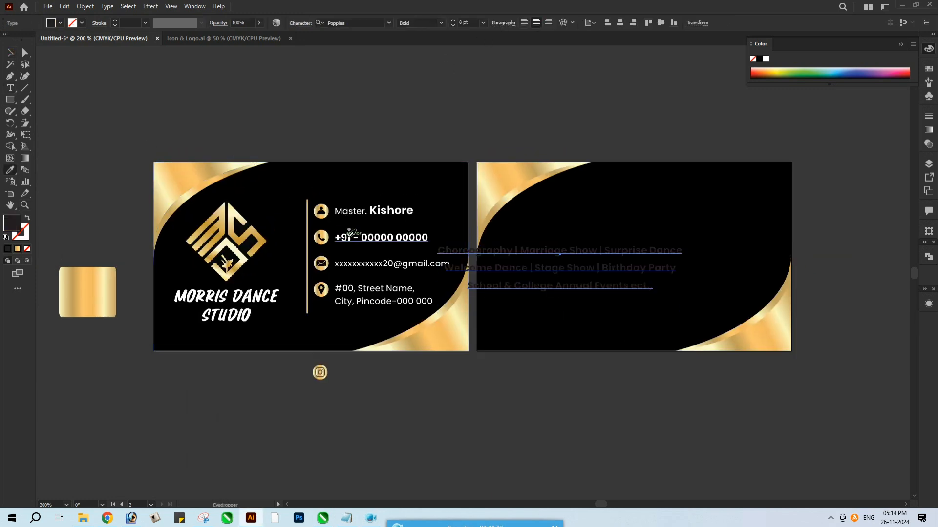
pyautogui.click(364, 236)
pyautogui.press('v')
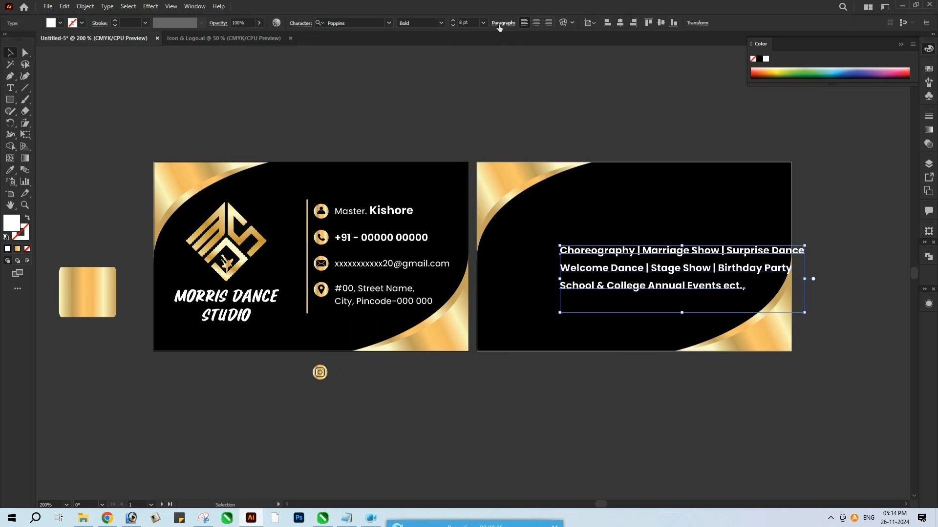
# Centre-justify the services text, scale it down to about 7.6 pt and centre it on the second card, slightly above the middle
pyautogui.click(536, 23)
pyautogui.moveTo(685, 245); pyautogui.dragTo(718, 259)
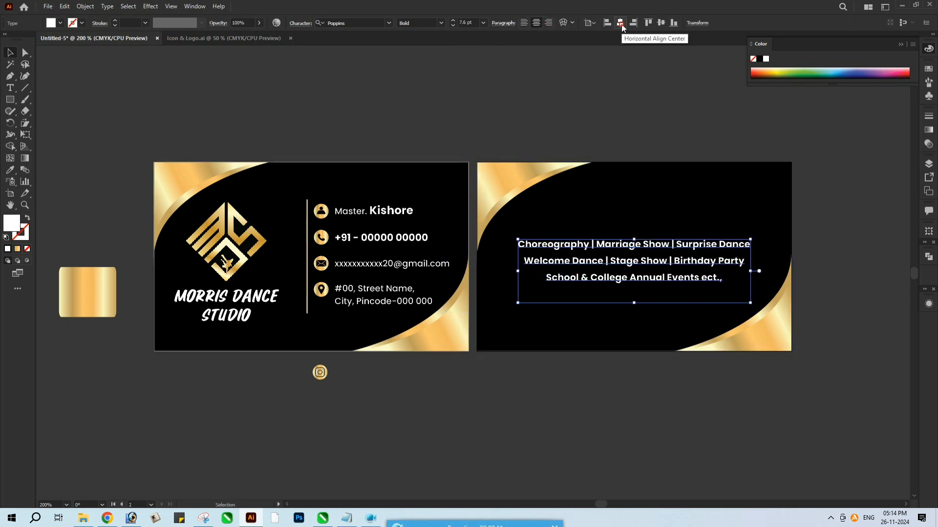
pyautogui.click(661, 24)
pyautogui.click(622, 127)
pyautogui.moveTo(622, 128); pyautogui.dragTo(612, 131)
pyautogui.keyDown('shift'); pyautogui.moveTo(619, 255); pyautogui.dragTo(620, 257); pyautogui.keyUp('shift')
# Place the Instagram icon below the services text and add the Instagram handle from Notepad beside it, using the address text's Poppins Medium 7 pt style
pyautogui.moveTo(308, 384); pyautogui.dragTo(590, 328)
pyautogui.click(569, 379)
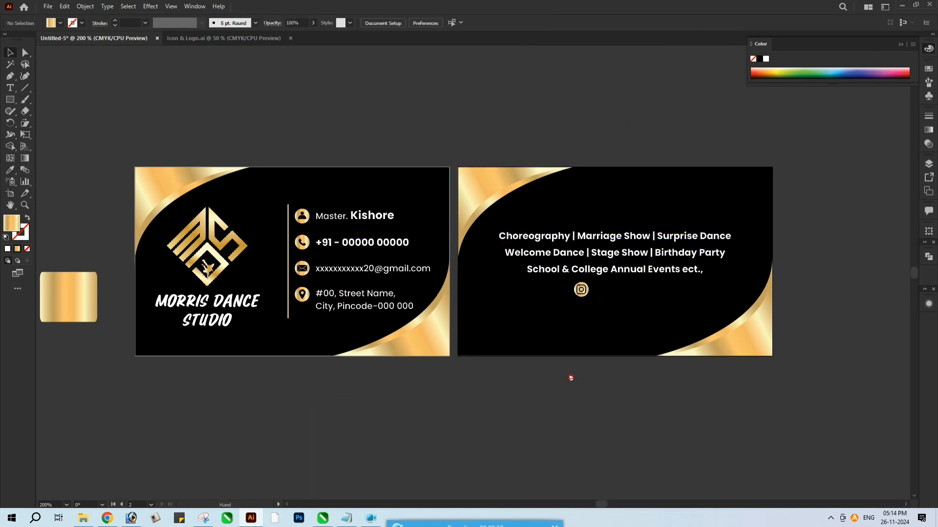
pyautogui.hotkey('alt', 'Tab')
pyautogui.click(278, 288)
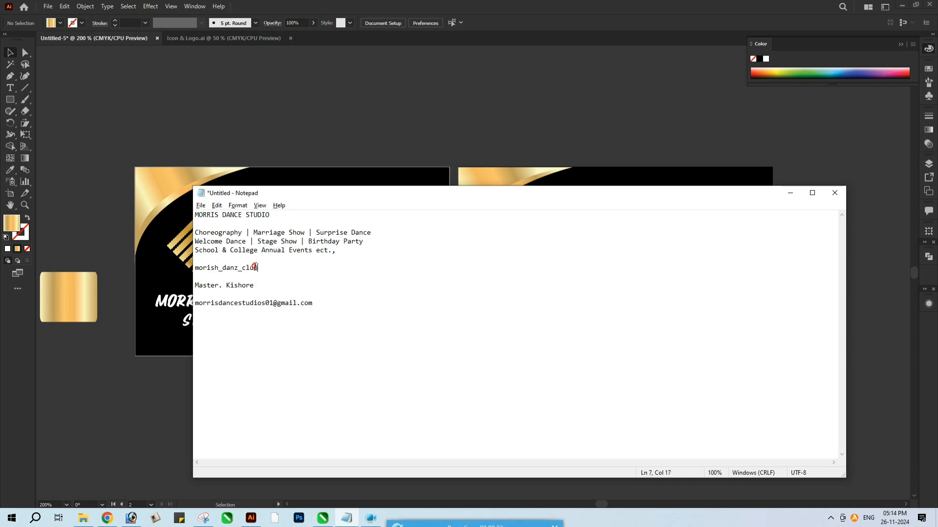
pyautogui.hotkey('alt', 'Tab')
pyautogui.click(378, 299)
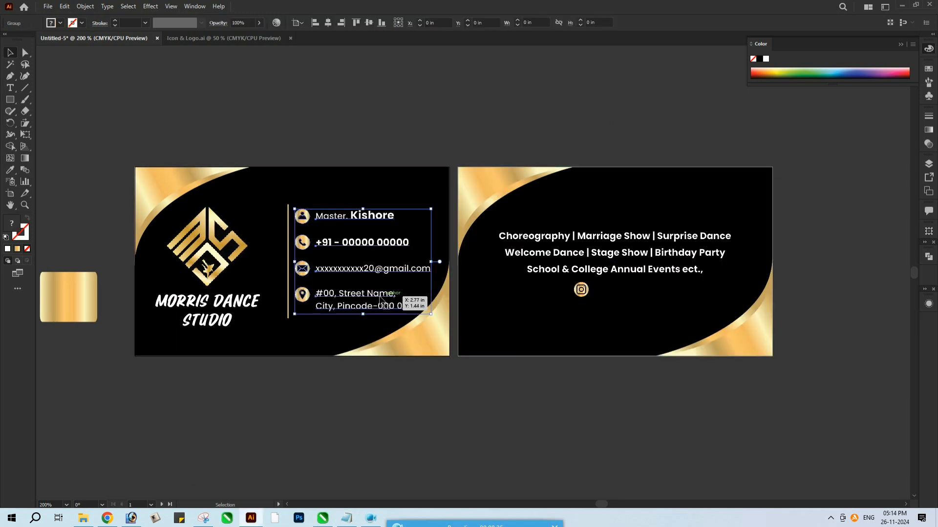
pyautogui.moveTo(369, 298); pyautogui.dragTo(653, 294)
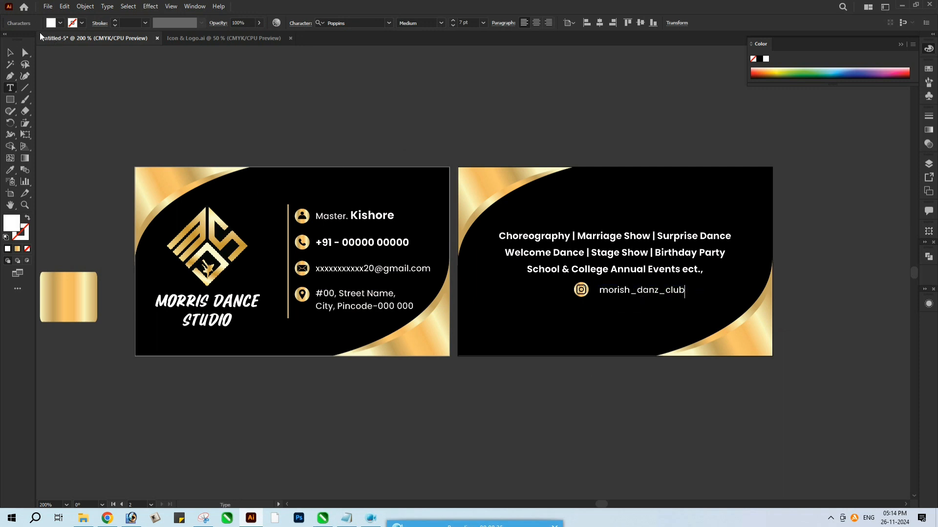
pyautogui.click(10, 52)
pyautogui.moveTo(627, 293); pyautogui.dragTo(620, 293)
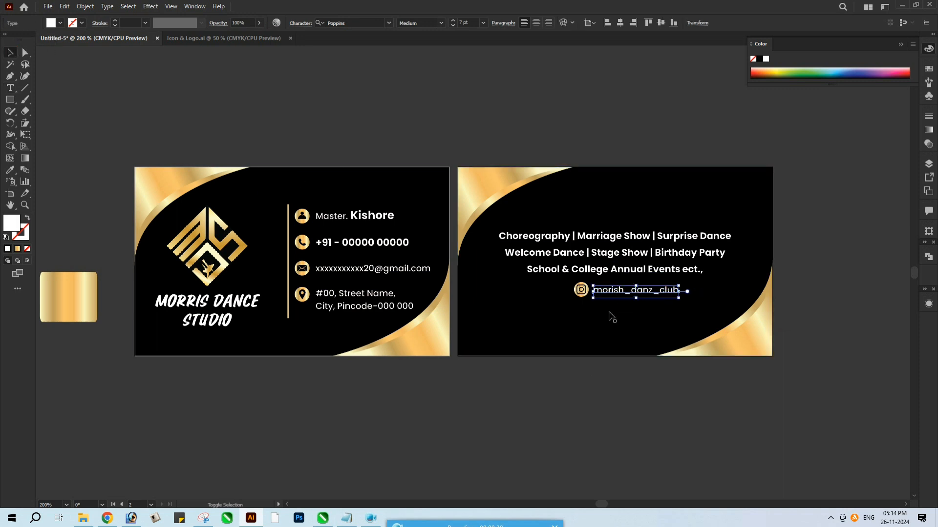
# Align the Instagram handle vertically with its icon and group the two
pyautogui.keyDown('shift'); pyautogui.click(581, 290); pyautogui.keyUp('shift')
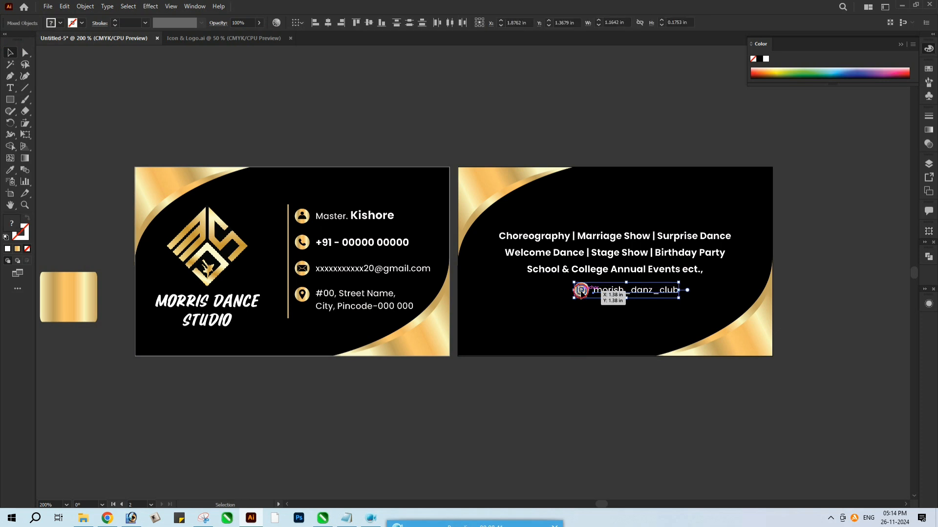
pyautogui.click(369, 23)
pyautogui.click(613, 324)
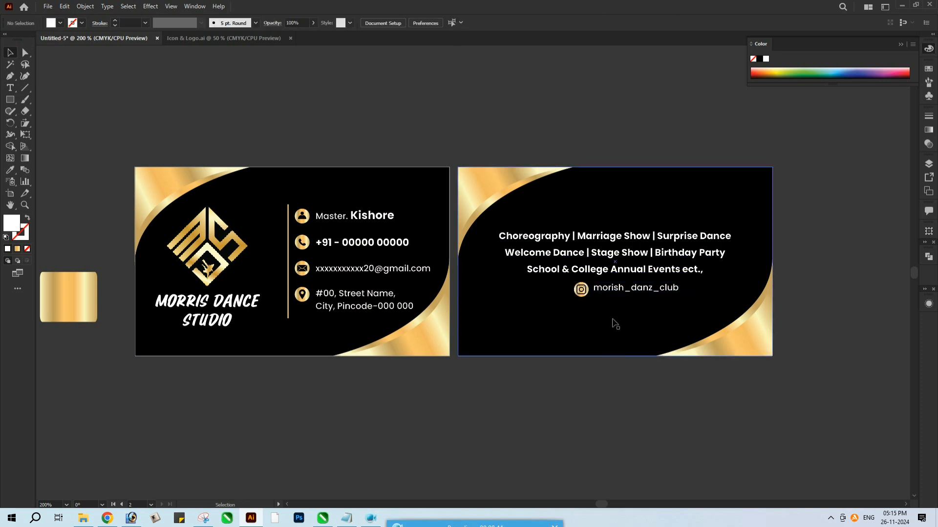
pyautogui.scroll(2, 607, 293)
pyautogui.moveTo(499, 268); pyautogui.dragTo(502, 269)
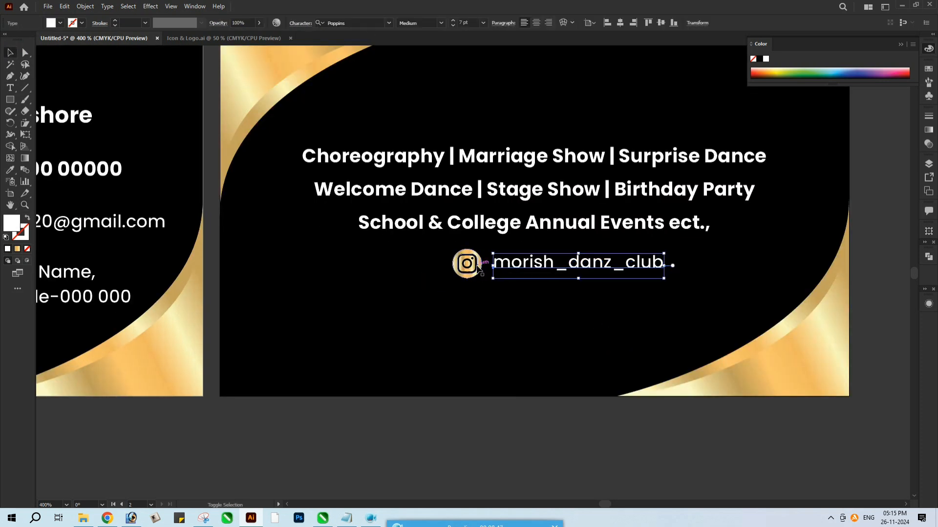
pyautogui.keyDown('shift'); pyautogui.click(466, 264); pyautogui.keyUp('shift')
pyautogui.rightClick(476, 266)
pyautogui.click(503, 339)
# Centre the Instagram icon and handle group horizontally on the second card
pyautogui.hotkey('ctrl', '-')
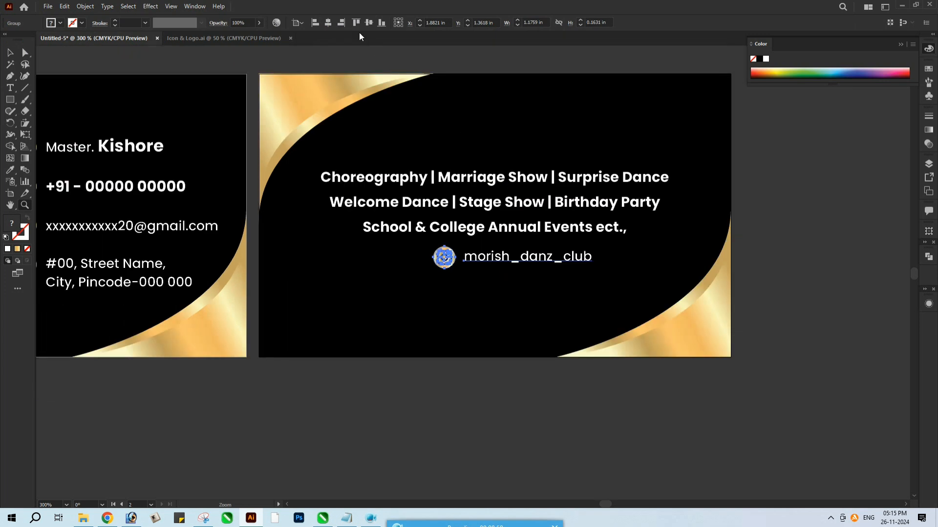
pyautogui.press('v')
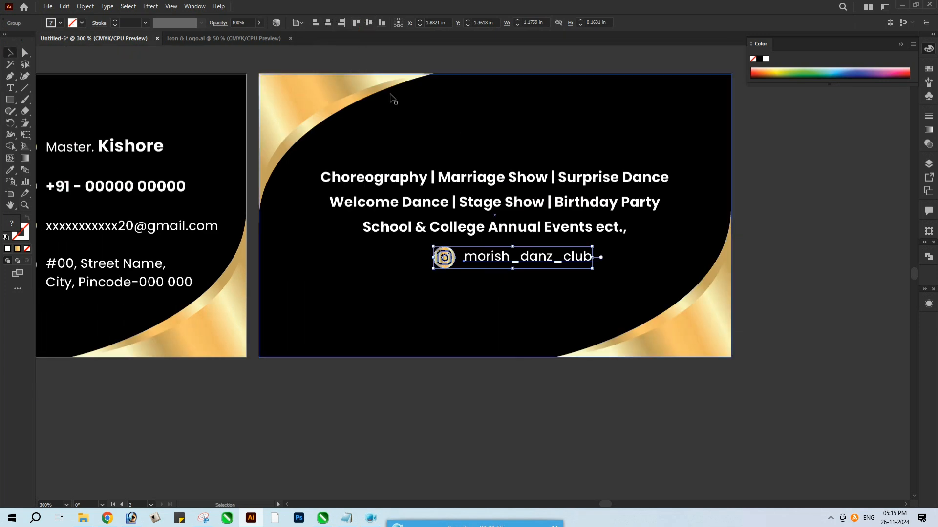
pyautogui.click(328, 23)
pyautogui.click(490, 220)
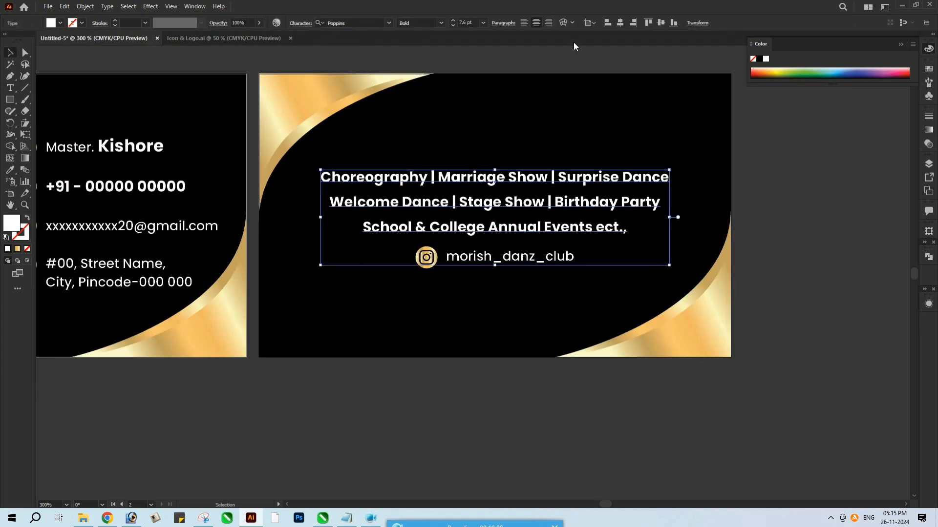
pyautogui.press('z')
pyautogui.keyDown('alt'); pyautogui.click(587, 204); pyautogui.keyUp('alt')
pyautogui.moveTo(567, 247); pyautogui.dragTo(609, 244)
pyautogui.press('v')
pyautogui.click(663, 291)
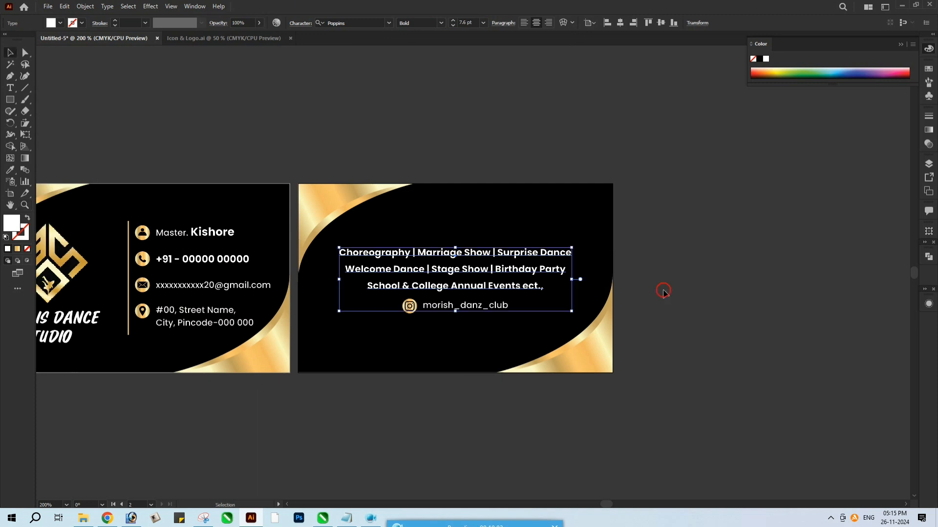
pyautogui.moveTo(493, 306); pyautogui.dragTo(565, 290)
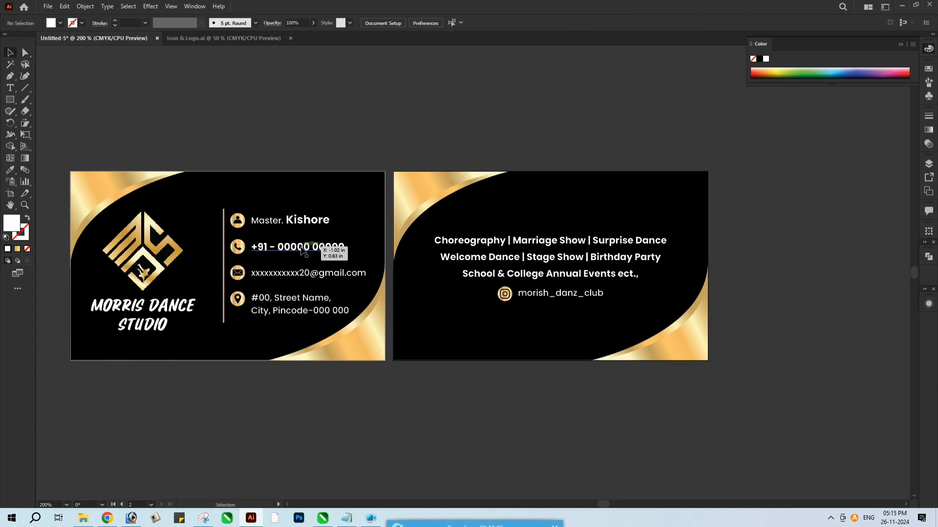
# Convert the contact lines, studio name, services text and Instagram handle on both cards to outlines
pyautogui.moveTo(300, 245); pyautogui.dragTo(350, 247)
pyautogui.click(347, 224)
pyautogui.keyDown('shift'); pyautogui.click(376, 250); pyautogui.keyUp('shift')
pyautogui.keyDown('shift'); pyautogui.click(381, 274); pyautogui.keyUp('shift')
pyautogui.keyDown('shift'); pyautogui.click(347, 306); pyautogui.keyUp('shift')
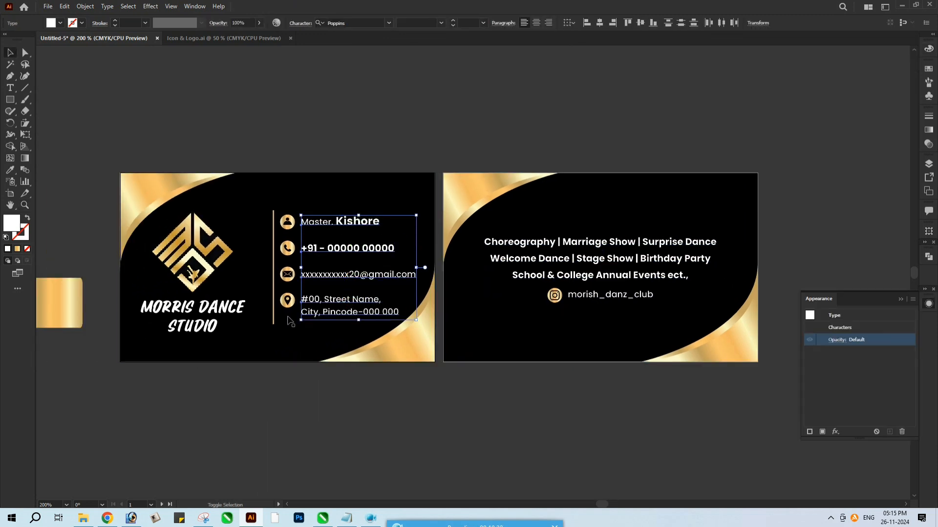
pyautogui.keyDown('shift'); pyautogui.click(221, 307); pyautogui.keyUp('shift')
pyautogui.keyDown('shift'); pyautogui.click(566, 259); pyautogui.keyUp('shift')
pyautogui.keyDown('shift'); pyautogui.click(602, 295); pyautogui.keyUp('shift')
pyautogui.keyDown('shift'); pyautogui.click(554, 295); pyautogui.keyUp('shift')
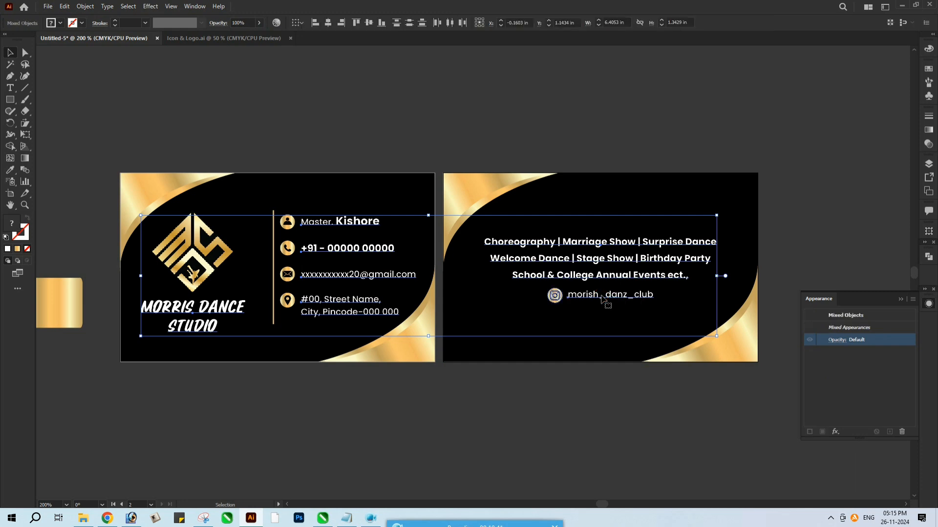
pyautogui.hotkey('ctrl', 'shift', 'o')
# Fill all the outlined text with the gold gradient sampled from the rectangle beside the first card
pyautogui.press('i')
pyautogui.click(73, 310)
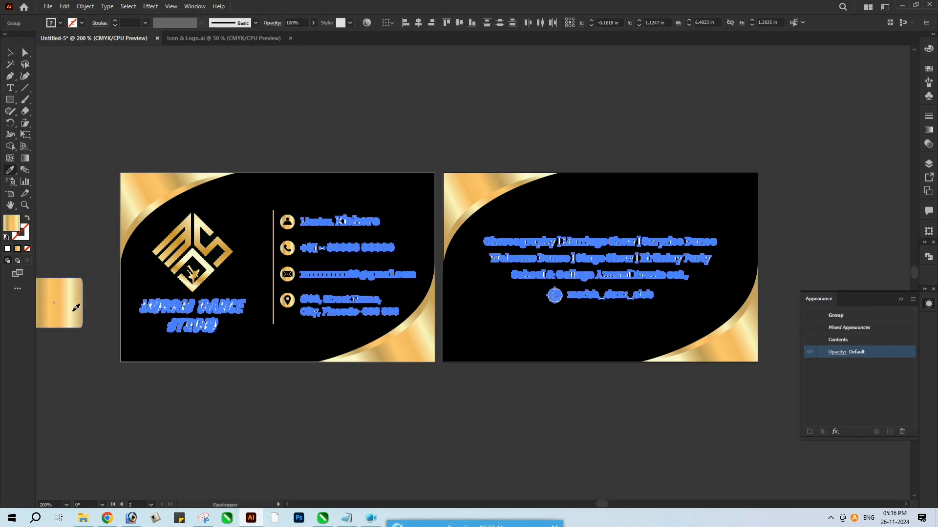
pyautogui.press('v')
pyautogui.click(281, 405)
# Redraw the gold gradient diagonally, from upper right to lower left, across the name line and the phone line
pyautogui.click(361, 225)
pyautogui.press('g')
pyautogui.moveTo(419, 186); pyautogui.dragTo(306, 245)
pyautogui.press('v')
pyautogui.click(356, 250)
pyautogui.press('z')
pyautogui.click(384, 252)
pyautogui.moveTo(397, 255); pyautogui.dragTo(383, 242)
pyautogui.press('g')
pyautogui.moveTo(496, 204); pyautogui.dragTo(314, 303)
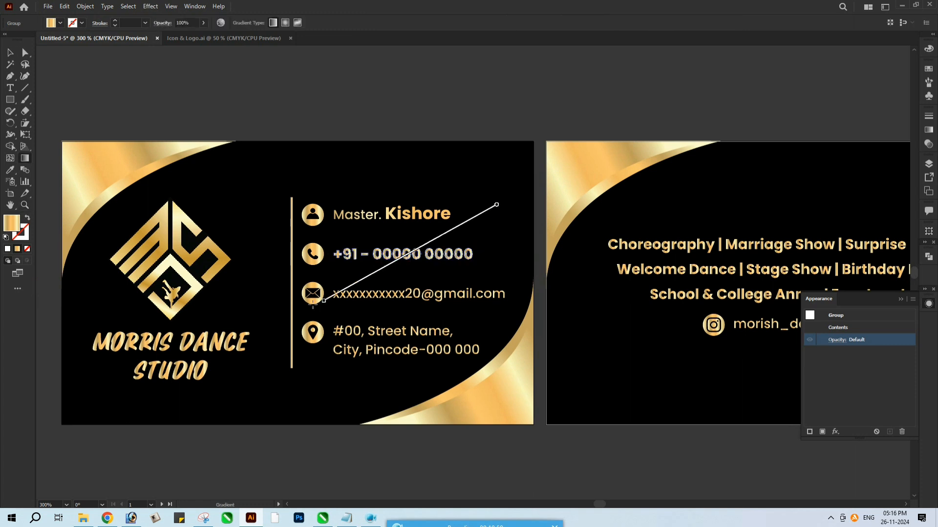
# Redraw the gold gradient diagonally across the e-mail line and the address lines
pyautogui.press('v')
pyautogui.click(421, 294)
pyautogui.click(423, 295)
pyautogui.press('g')
pyautogui.moveTo(486, 259); pyautogui.dragTo(354, 320)
pyautogui.press('v')
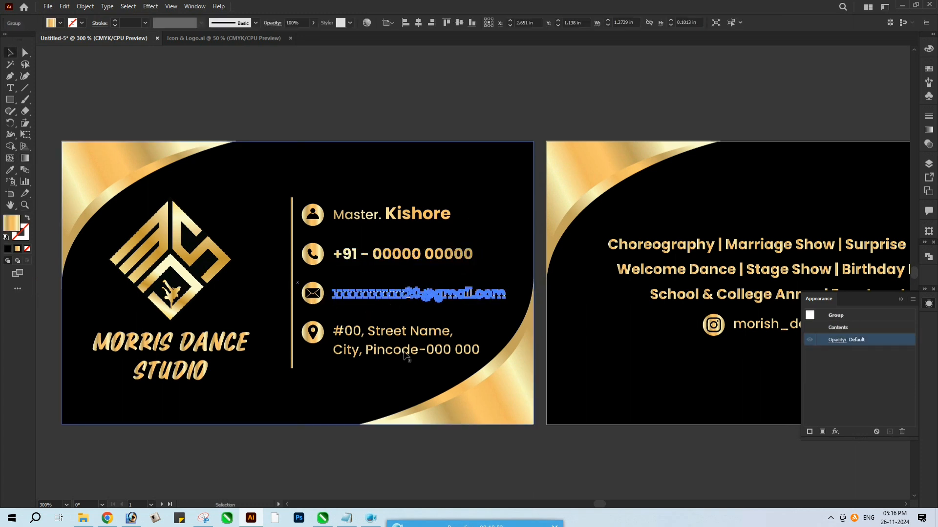
pyautogui.click(407, 330)
pyautogui.press('g')
pyautogui.moveTo(467, 310); pyautogui.dragTo(369, 356)
# Redraw the gold gradient diagonally across the MORRIS DANCE STUDIO lettering below the logo
pyautogui.press('v')
pyautogui.click(219, 343)
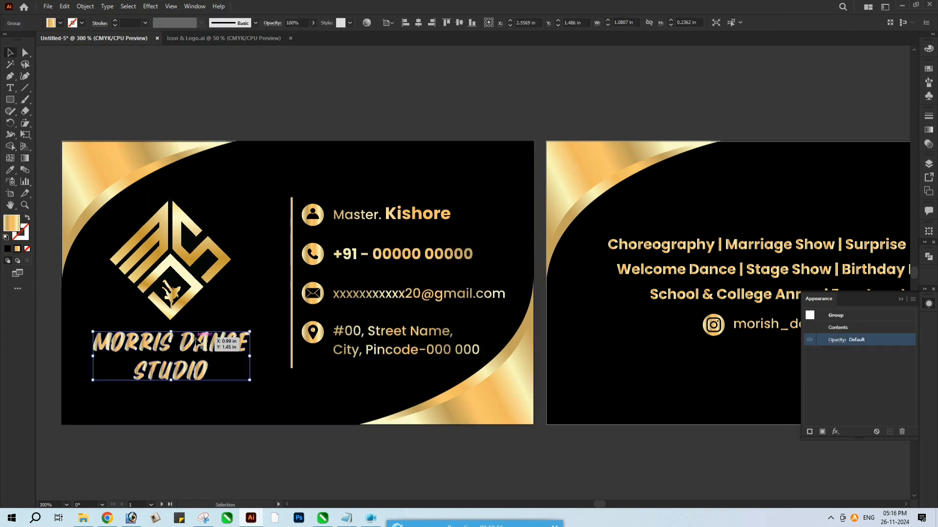
pyautogui.press('g')
pyautogui.moveTo(266, 296); pyautogui.dragTo(141, 369)
pyautogui.press('v')
pyautogui.click(367, 457)
# Redraw the gold gradient diagonally across the services text and the Instagram handle on the second card
pyautogui.hscroll(3, 513, 382)
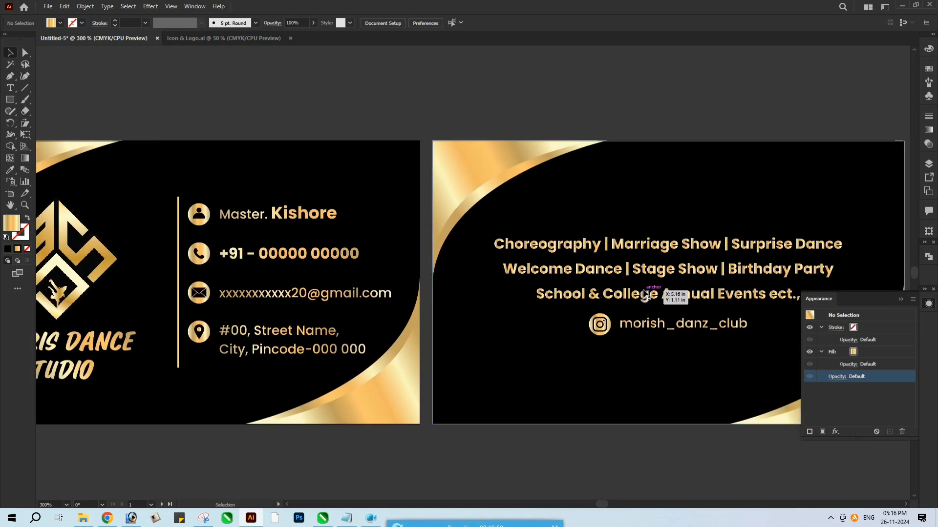
pyautogui.click(654, 293)
pyautogui.press('g')
pyautogui.moveTo(691, 204); pyautogui.dragTo(541, 268)
pyautogui.press('v')
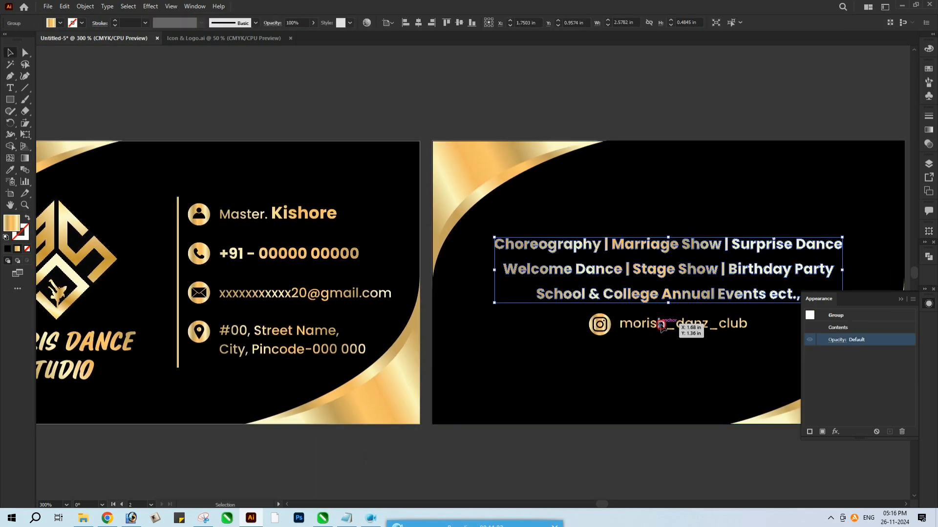
pyautogui.click(650, 327)
pyautogui.press('g')
pyautogui.press('v')
pyautogui.click(552, 444)
# Collapse the Appearance panel and delete the gold sample rectangle beside the first card
pyautogui.press('z')
pyautogui.keyDown('alt'); pyautogui.click(507, 321); pyautogui.keyUp('alt')
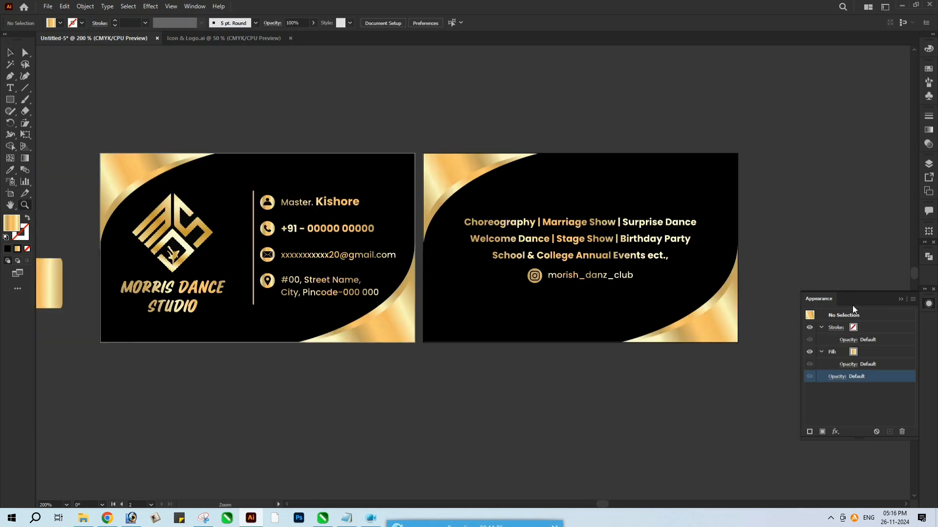
pyautogui.click(900, 299)
pyautogui.moveTo(751, 324); pyautogui.dragTo(758, 334)
pyautogui.press('v')
pyautogui.click(67, 318)
pyautogui.press('Delete')
pyautogui.moveTo(494, 300); pyautogui.dragTo(486, 314)
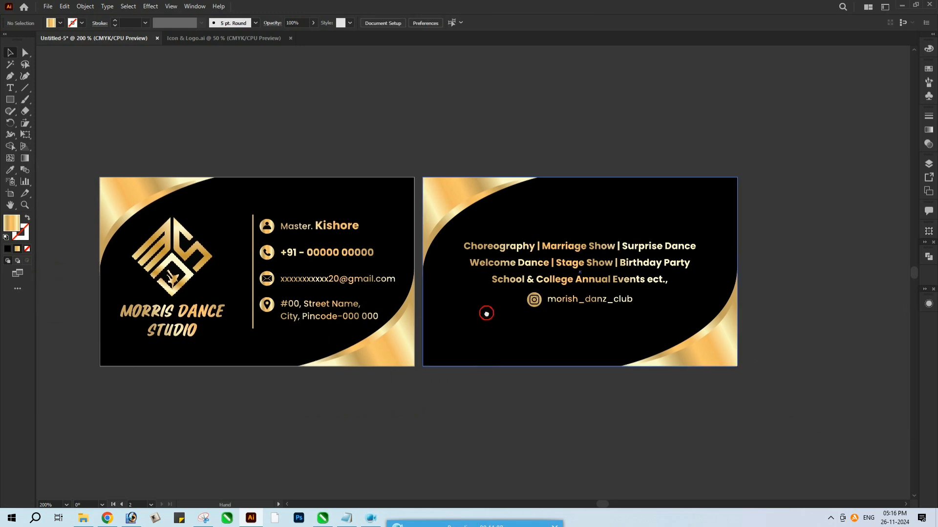
pyautogui.press('z')
pyautogui.click(469, 287)
pyautogui.keyDown('alt'); pyautogui.click(469, 287); pyautogui.keyUp('alt')
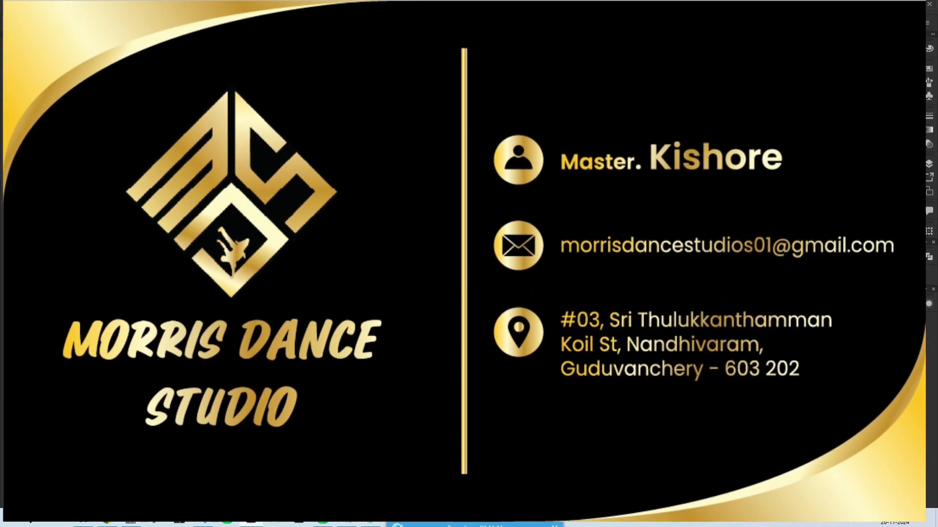